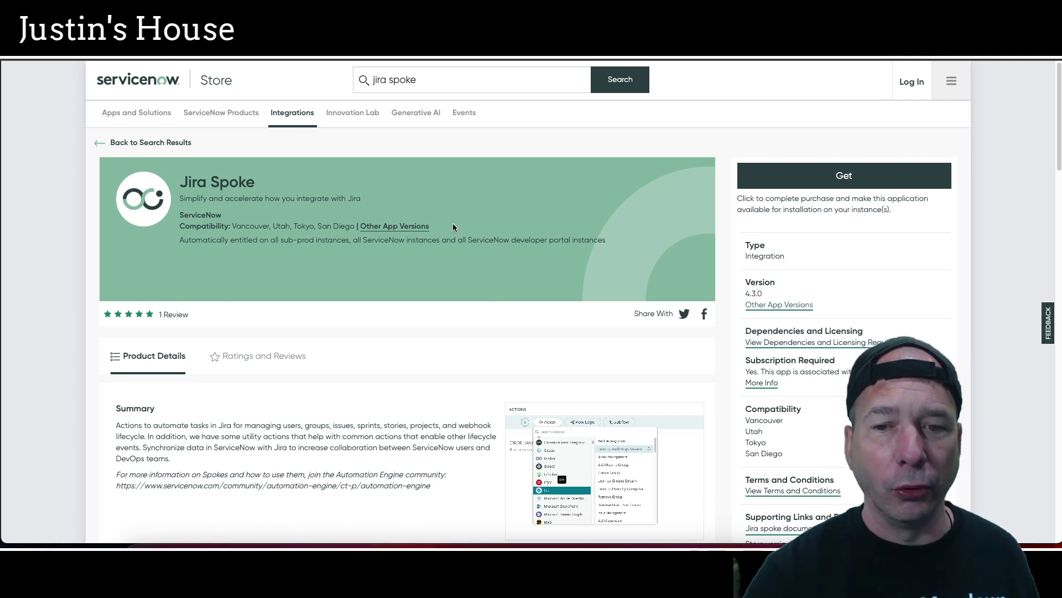
# Examine the Jira Spoke store listing, including its instance entitlement note, summary and key features.
pyautogui.moveTo(452, 227); pyautogui.dragTo(632, 253)
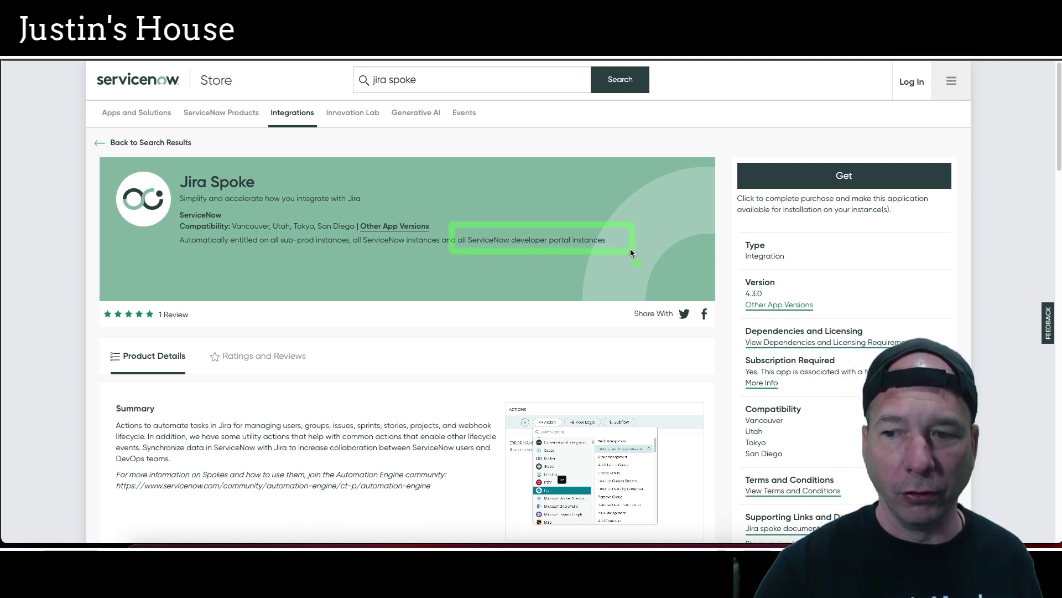
pyautogui.scroll(-1, 405, 323)
pyautogui.scroll(-4, 404, 324)
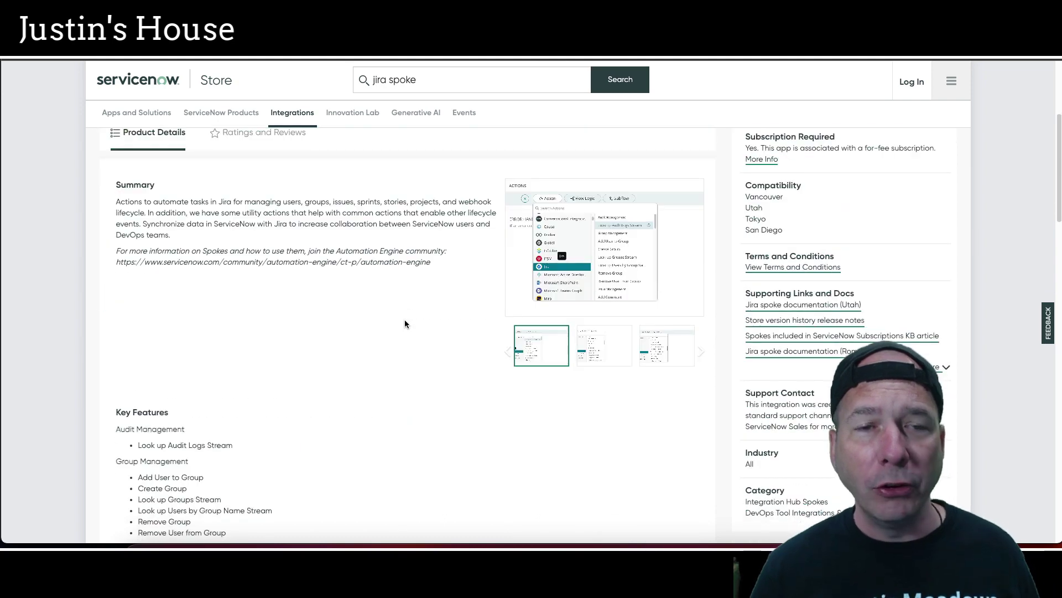
pyautogui.scroll(4, 404, 324)
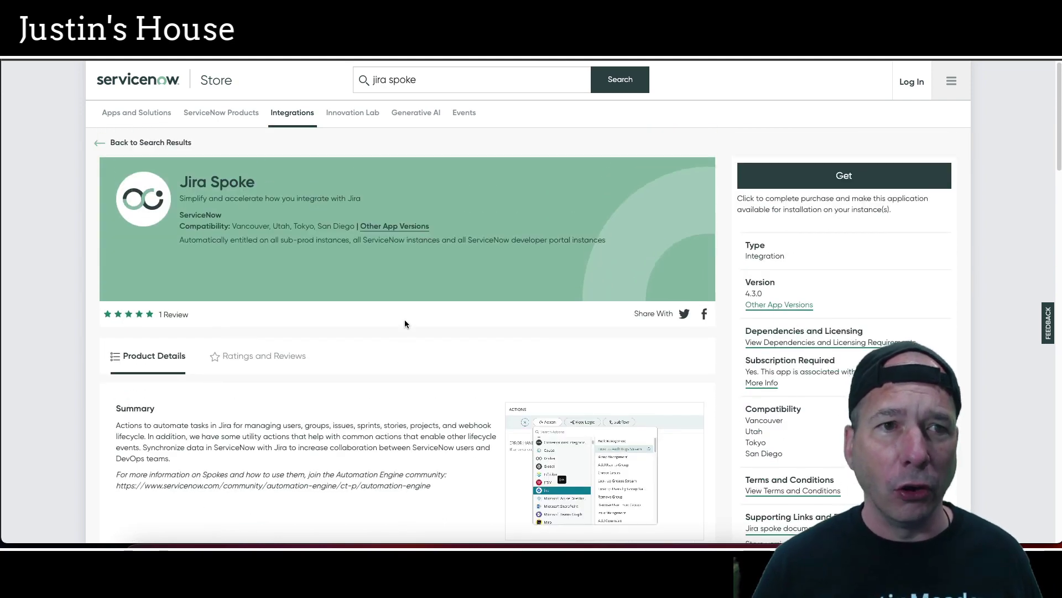
pyautogui.scroll(-4, 405, 324)
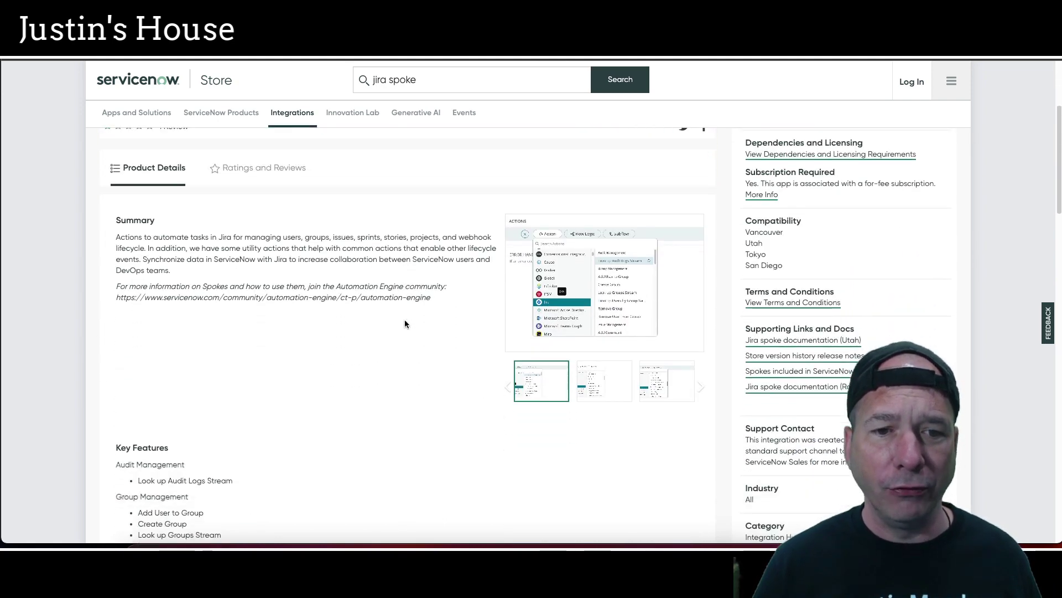
pyautogui.scroll(-4, 366, 341)
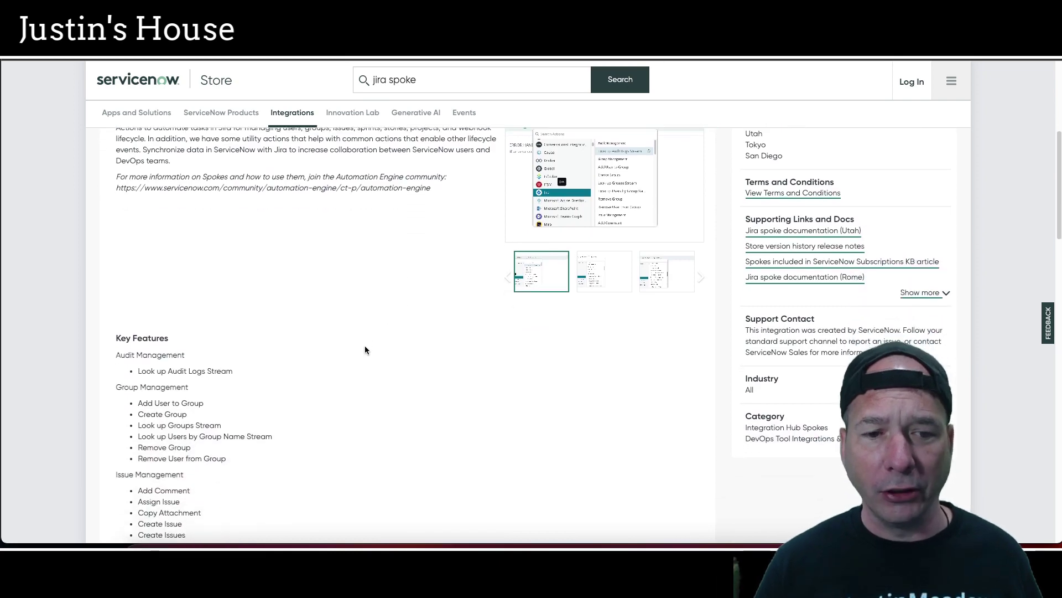
pyautogui.scroll(8, 365, 350)
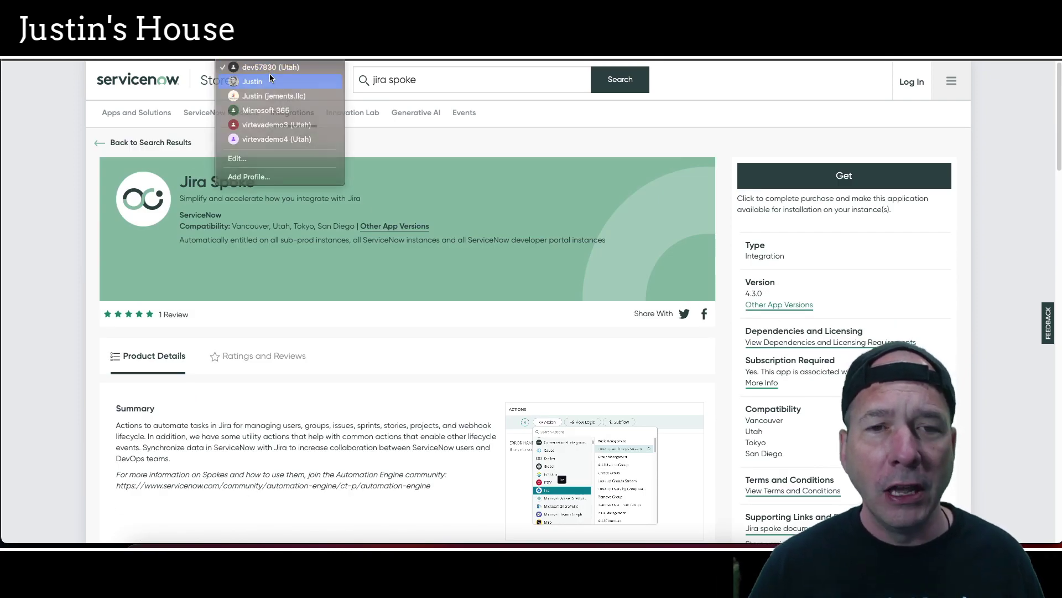
# Switch to the browser profile signed in to Jira and open the Atlassian account's API token management page.
pyautogui.click(270, 75)
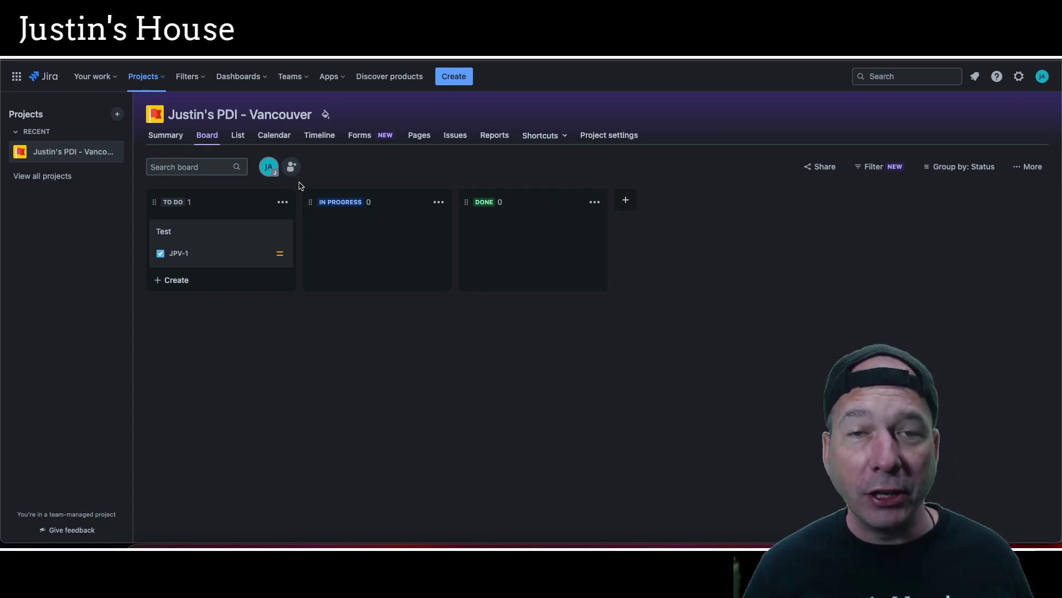
pyautogui.click(1042, 76)
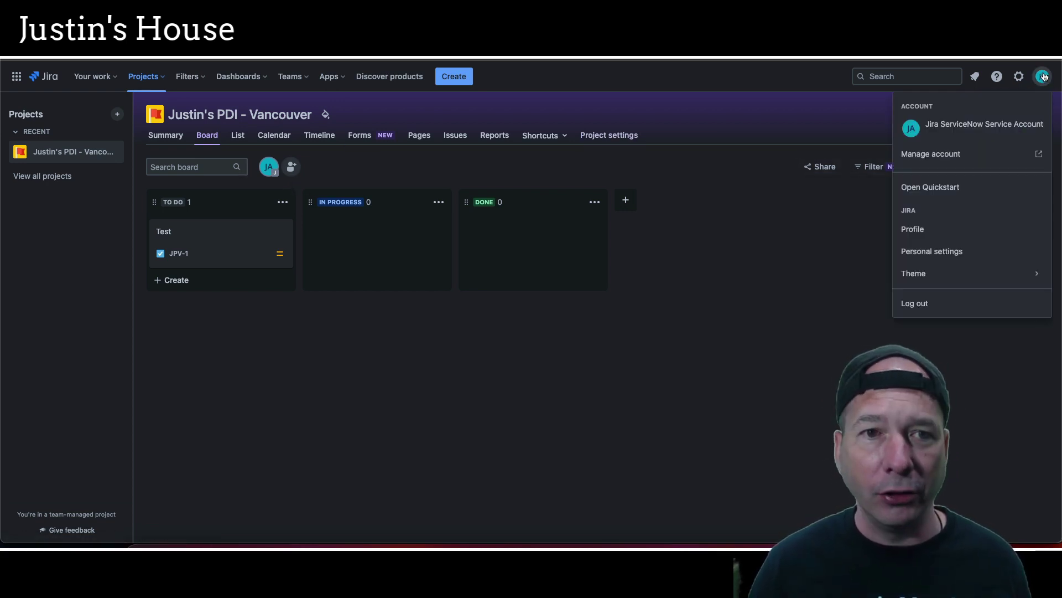
pyautogui.click(935, 162)
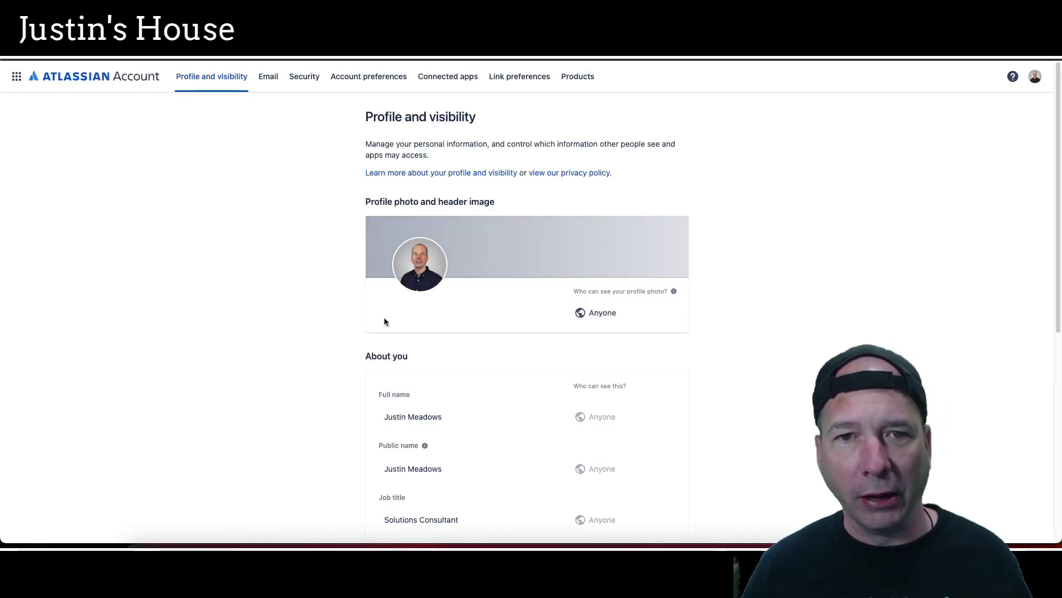
pyautogui.click(304, 76)
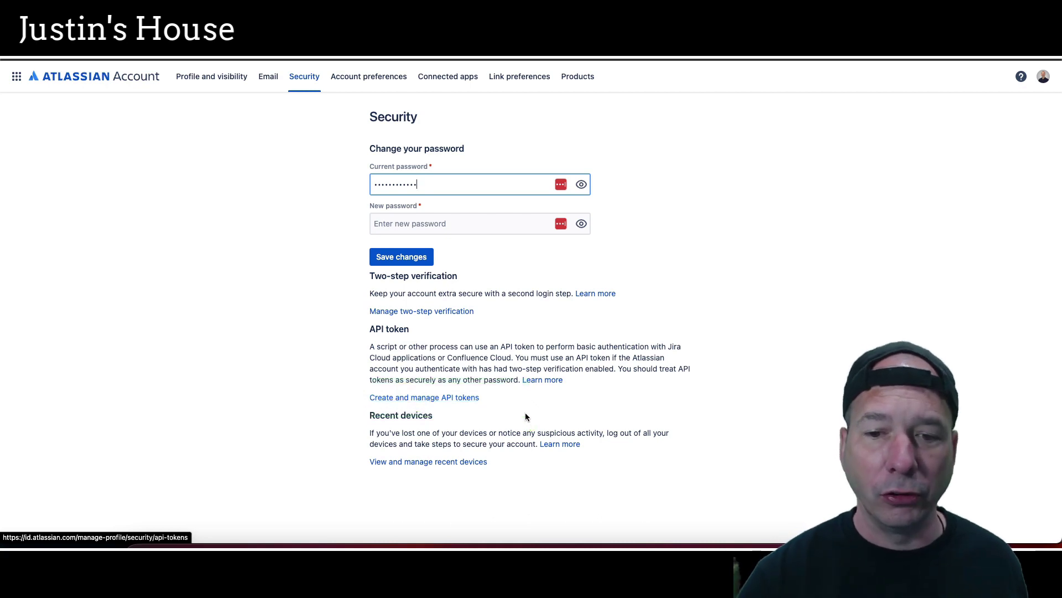
pyautogui.click(453, 397)
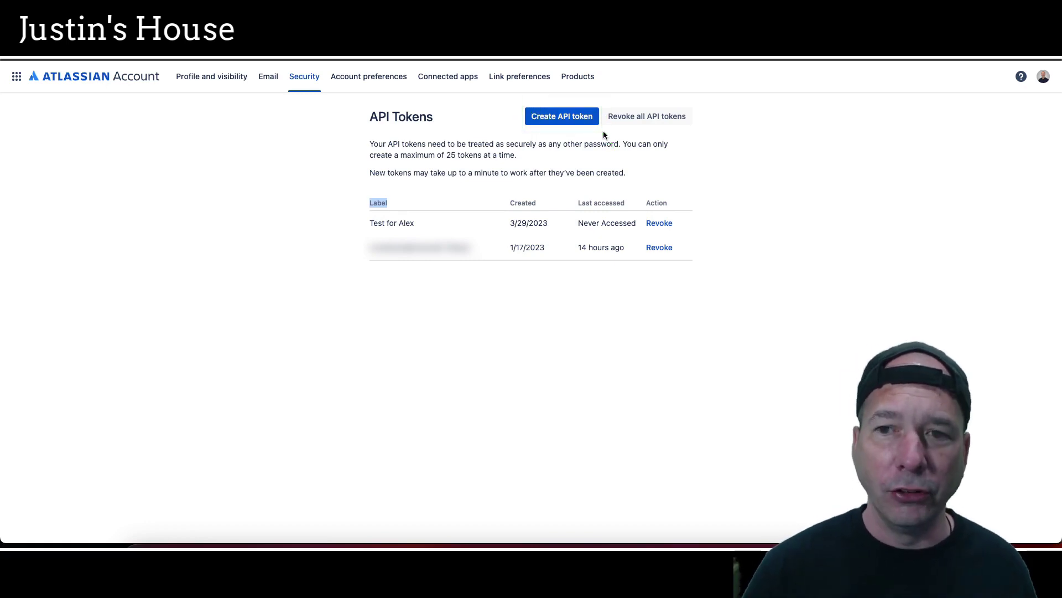
# Create an API token labelled "Test Token for YouTube" and reveal its value.
pyautogui.click(590, 120)
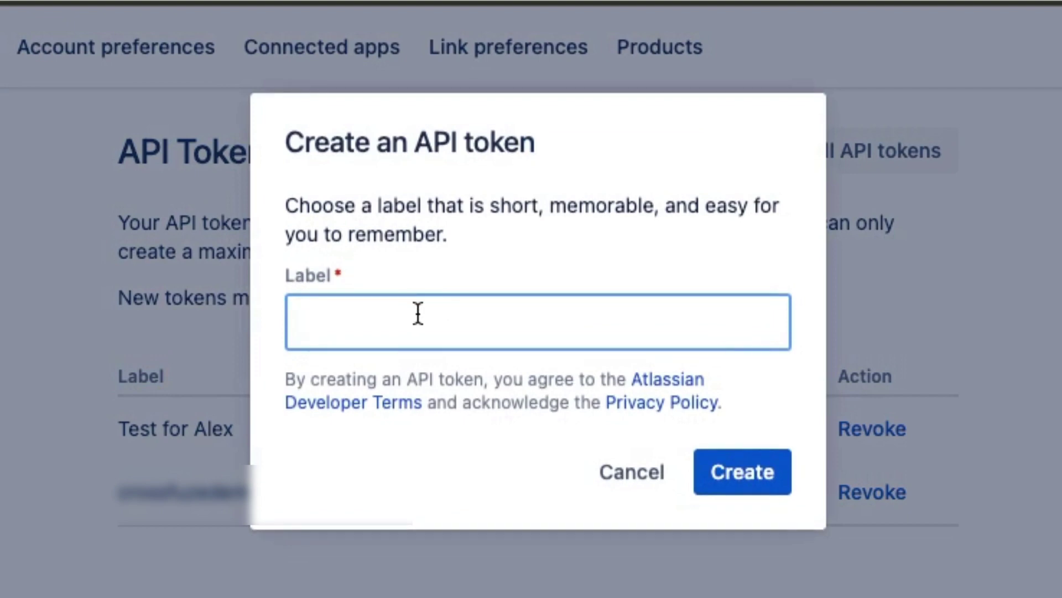
pyautogui.write('Test Token for YouTube')
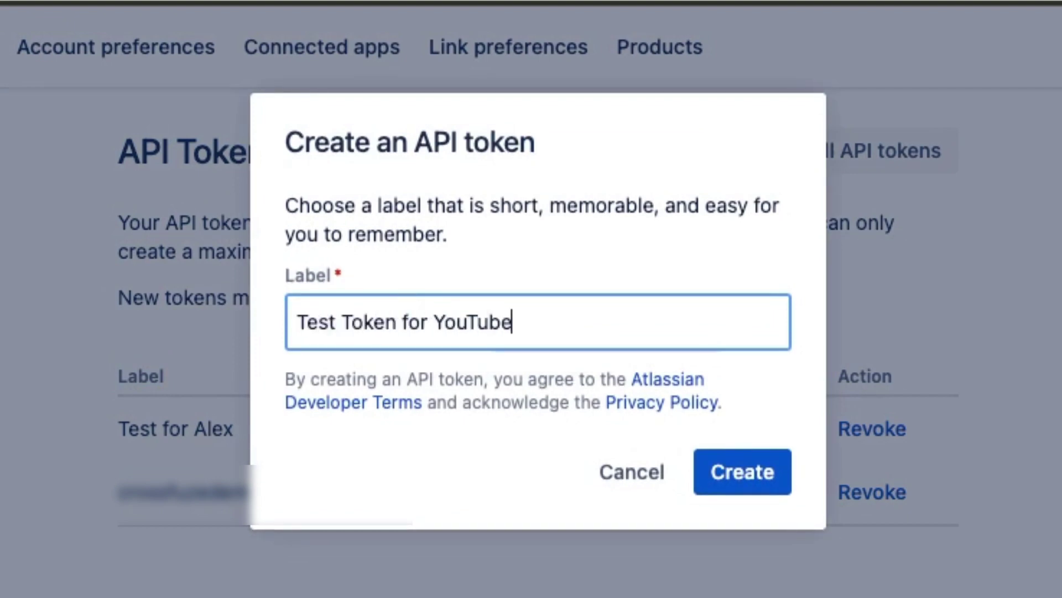
pyautogui.click(768, 484)
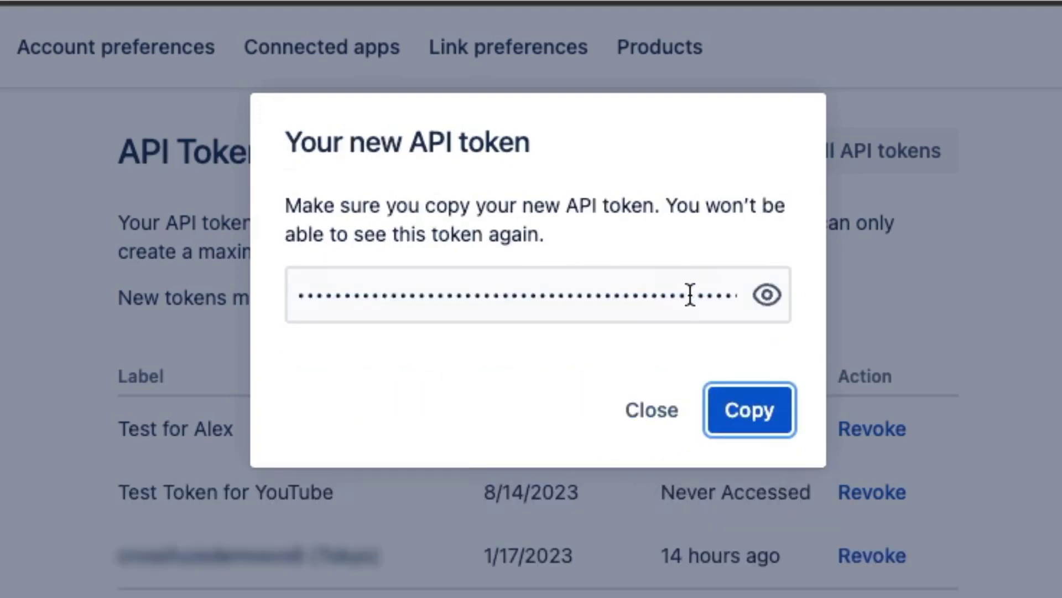
pyautogui.click(760, 302)
pyautogui.moveTo(723, 294)
pyautogui.mouseDown()
pyautogui.moveTo(76, 273)
pyautogui.moveTo(740, 299)
pyautogui.moveTo(714, 304)
pyautogui.mouseUp()
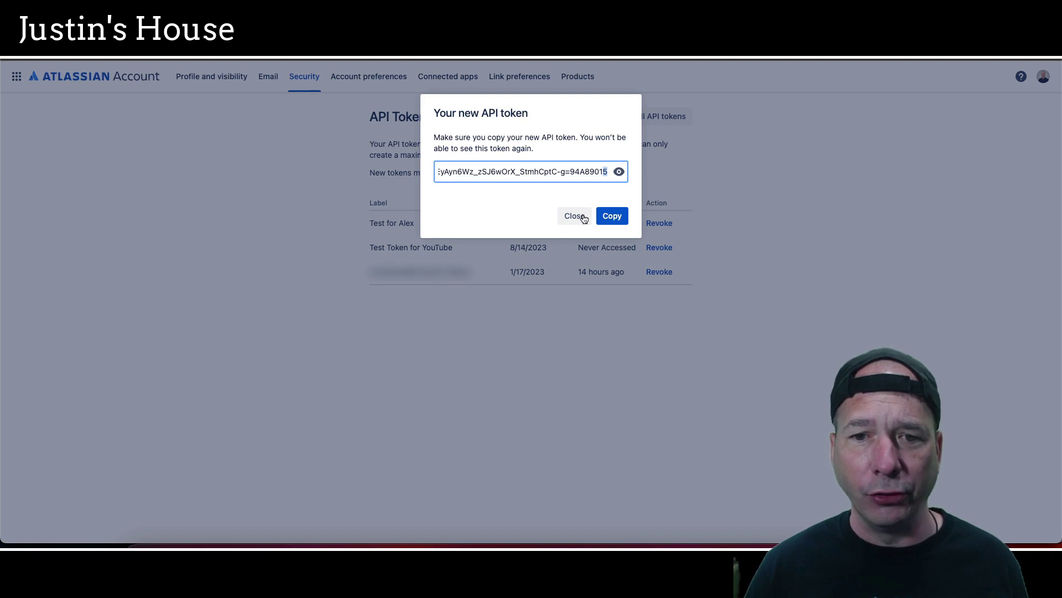
# Dismiss the new token's details and permanently revoke the "Test Token for YouTube" API token.
pyautogui.click(584, 217)
pyautogui.click(660, 247)
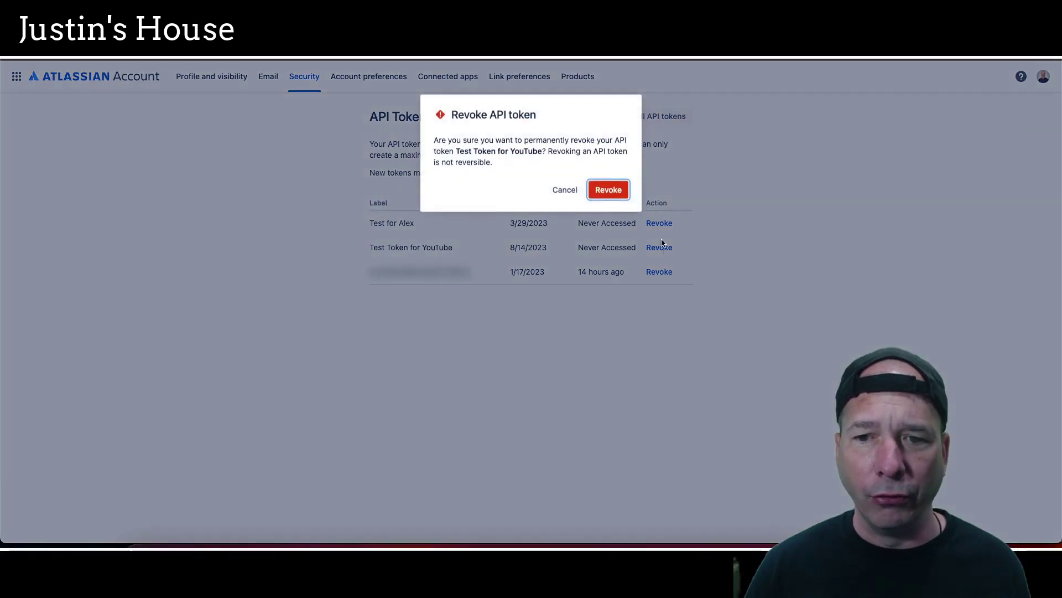
pyautogui.click(611, 190)
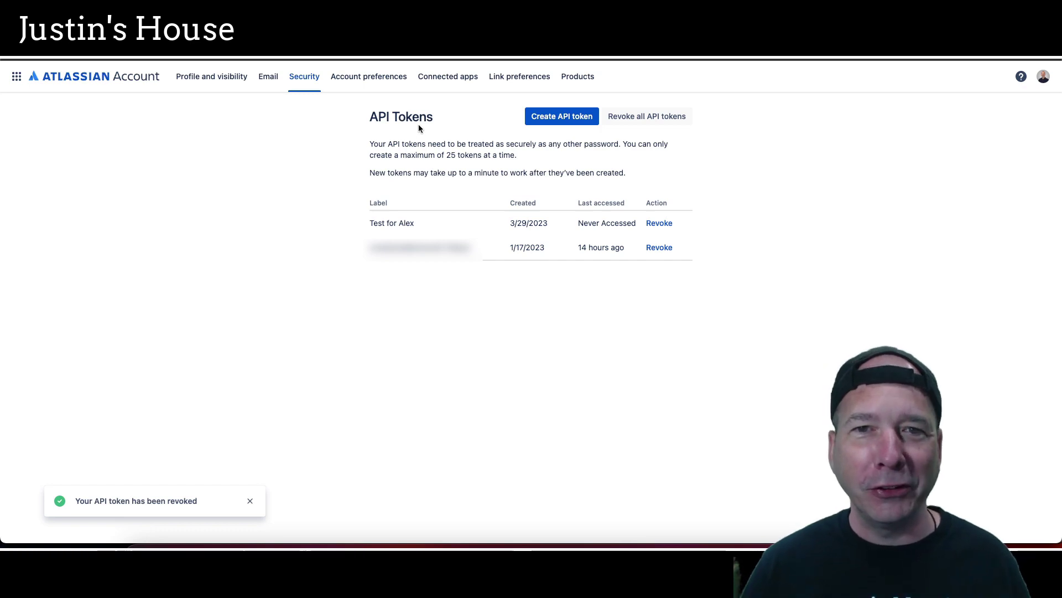
# Switch to the dev57830 (Utah) browser profile and locate Connection & Credential Aliases by filtering the ServiceNow navigator for "connections".
pyautogui.click(234, 7)
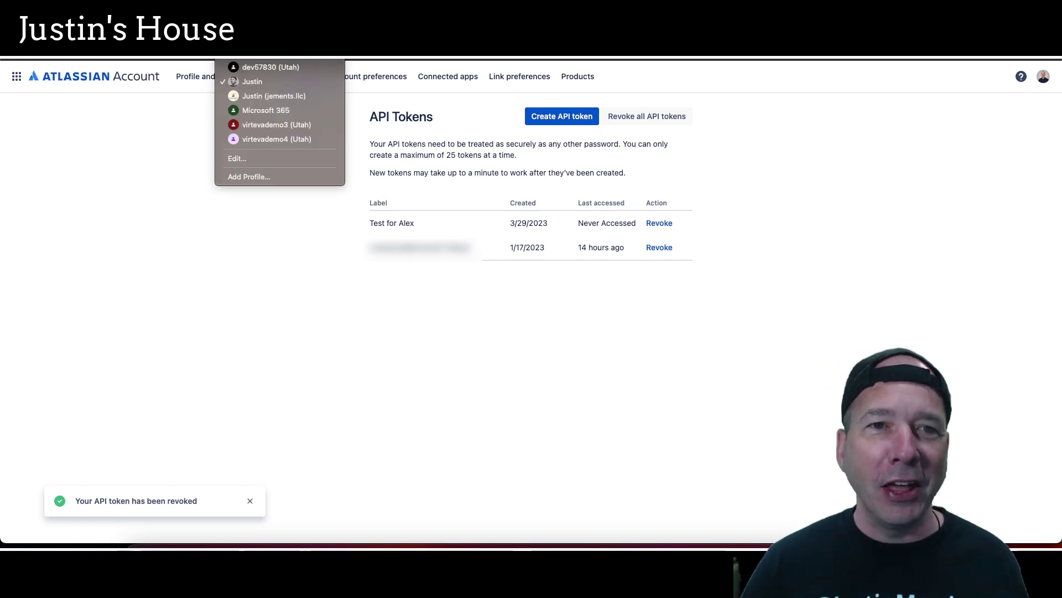
pyautogui.click(251, 67)
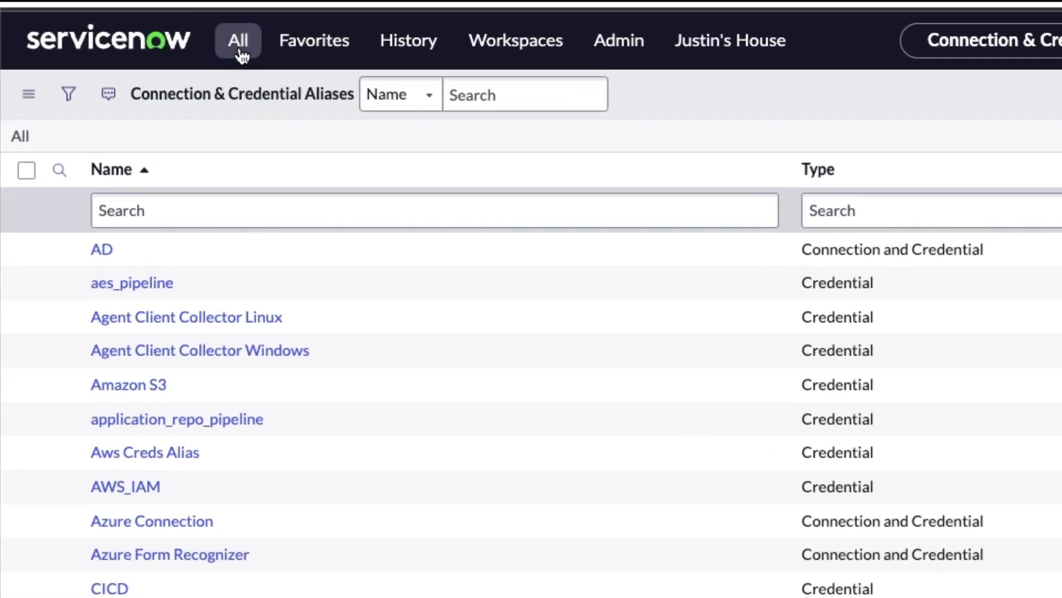
pyautogui.click(157, 64)
pyautogui.write('connections')
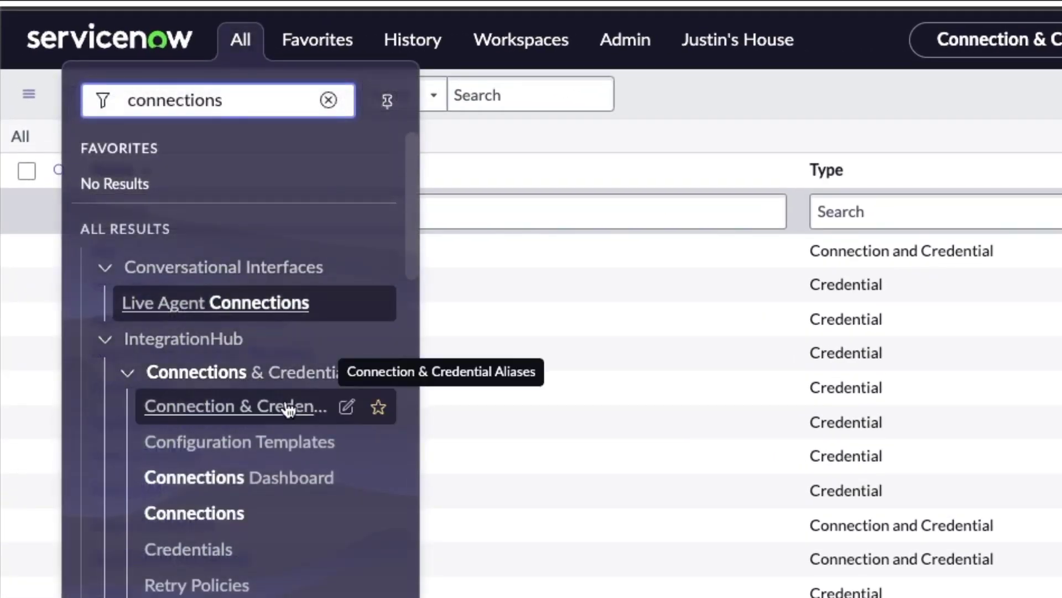
pyautogui.click(271, 416)
pyautogui.moveTo(96, 340); pyautogui.dragTo(472, 447)
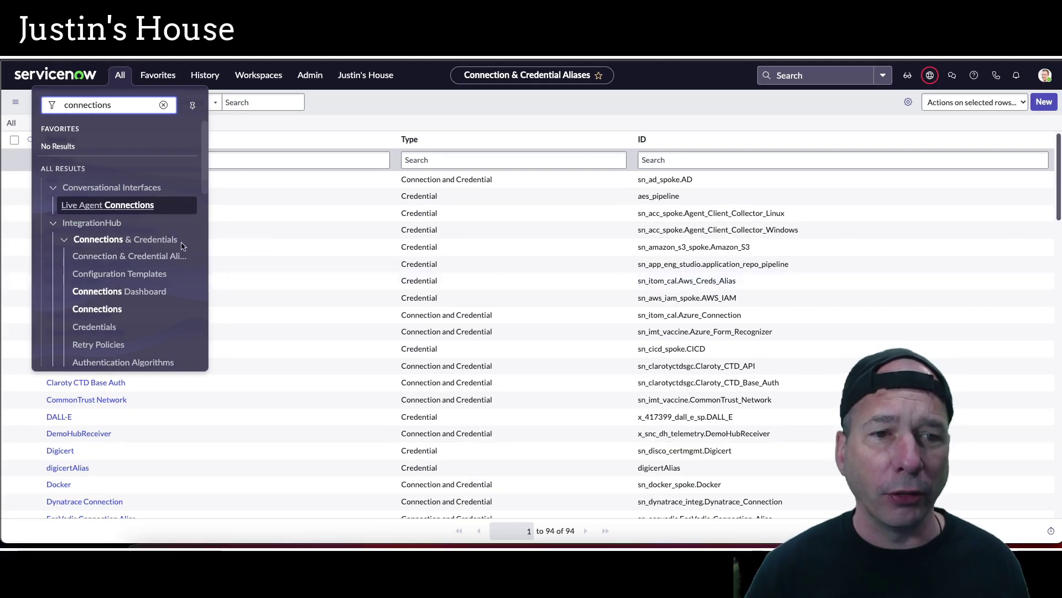
pyautogui.click(346, 124)
# Filter the Connection & Credential Aliases list by the name "jira" and open the Jira alias record.
pyautogui.click(155, 160)
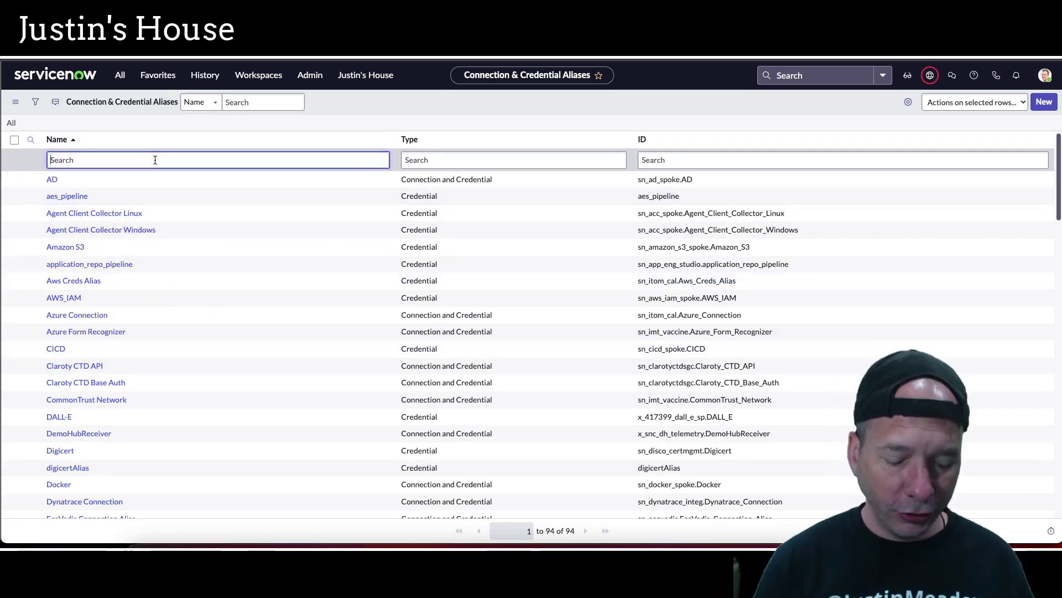
pyautogui.write('jira')
pyautogui.press('Return')
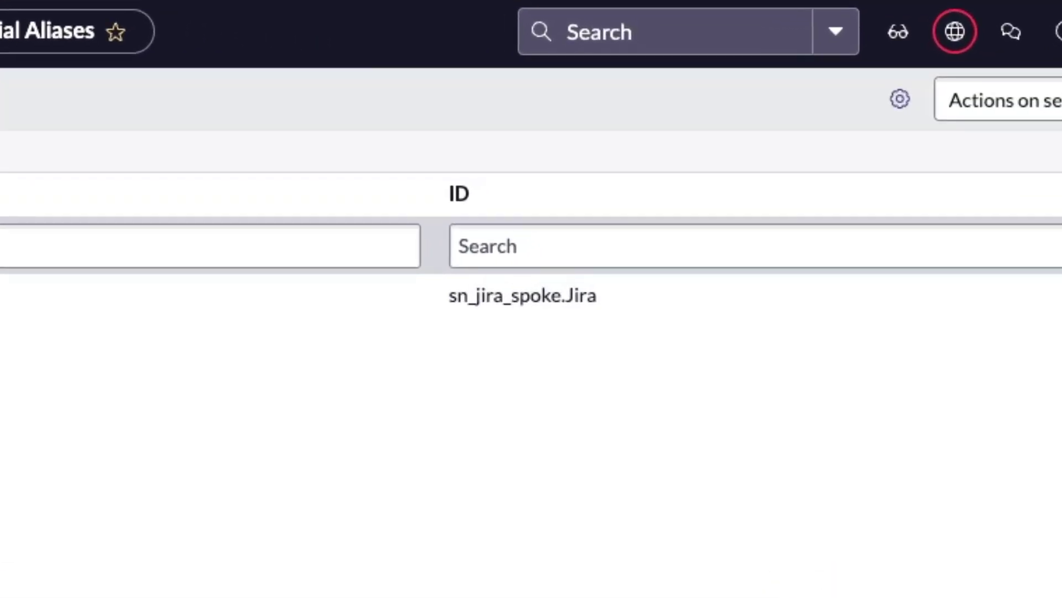
pyautogui.moveTo(387, 244); pyautogui.dragTo(715, 340)
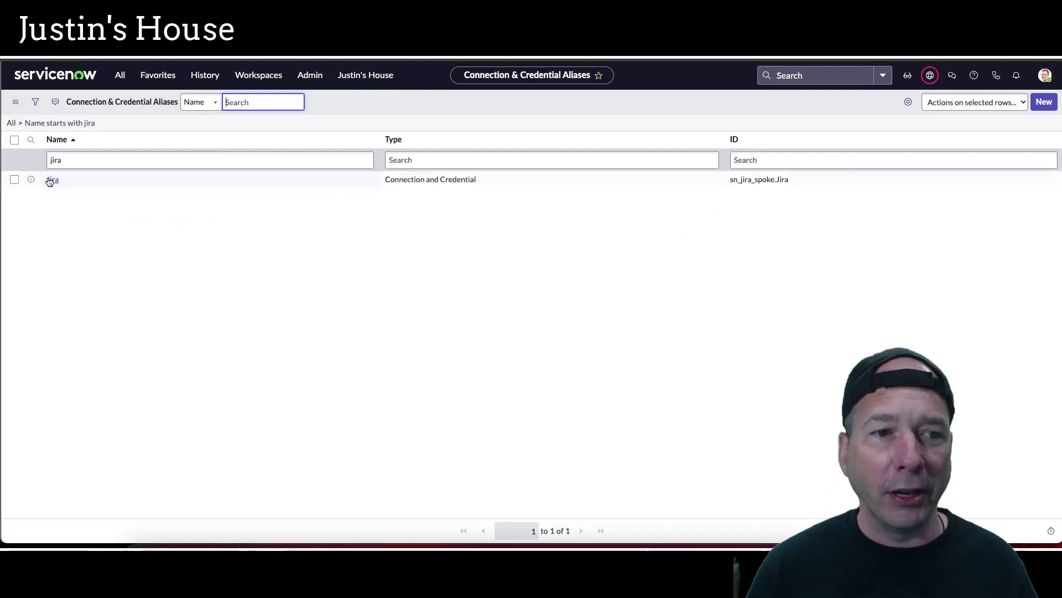
pyautogui.click(51, 180)
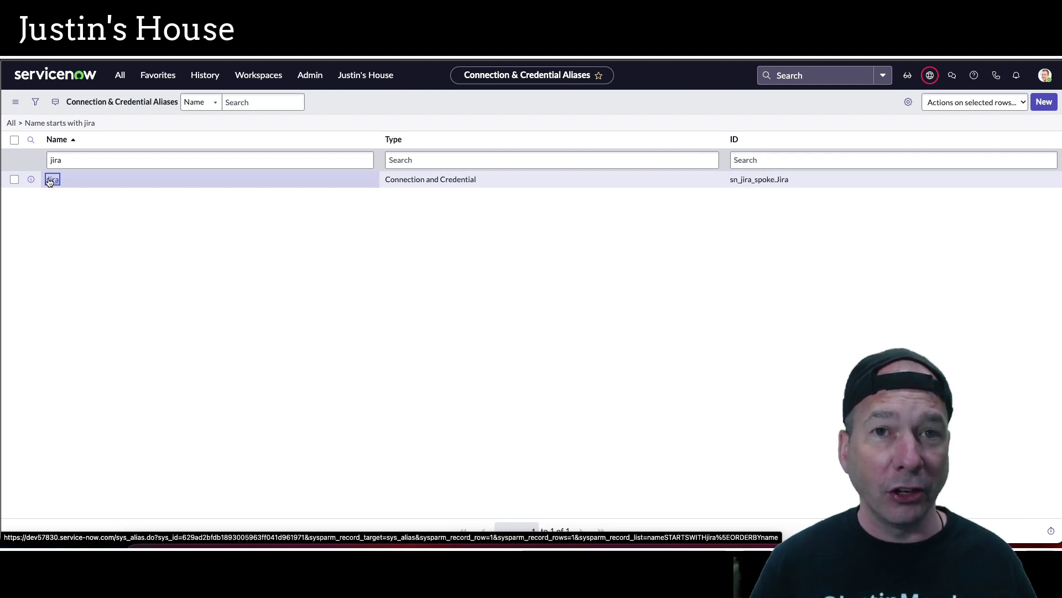
pyautogui.click(50, 180)
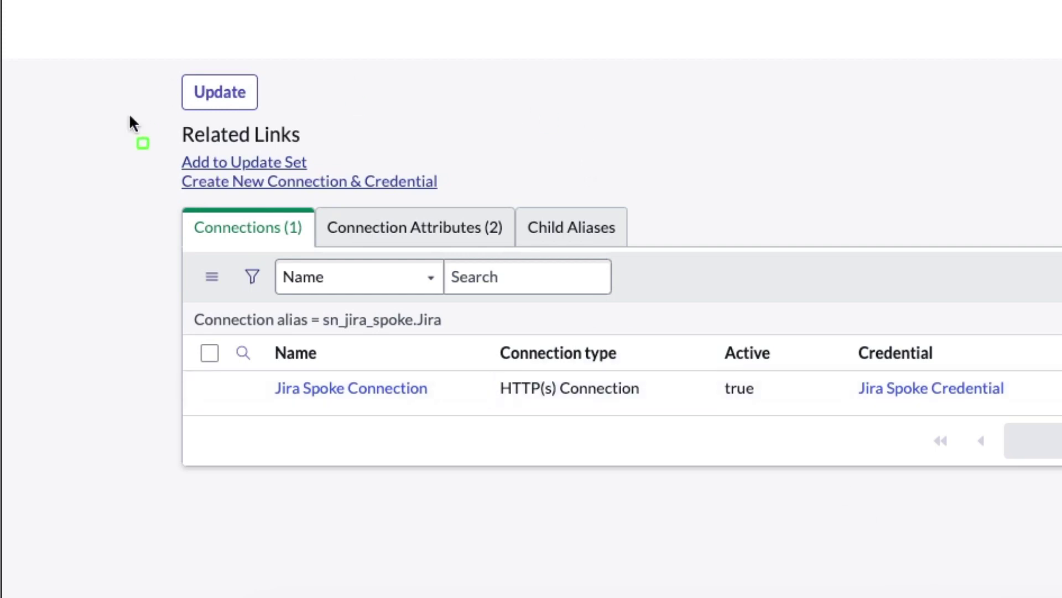
# Examine the connection URL, user name and API key fields for creating a new connection and credential, leaving without creating one.
pyautogui.moveTo(139, 165); pyautogui.dragTo(468, 191)
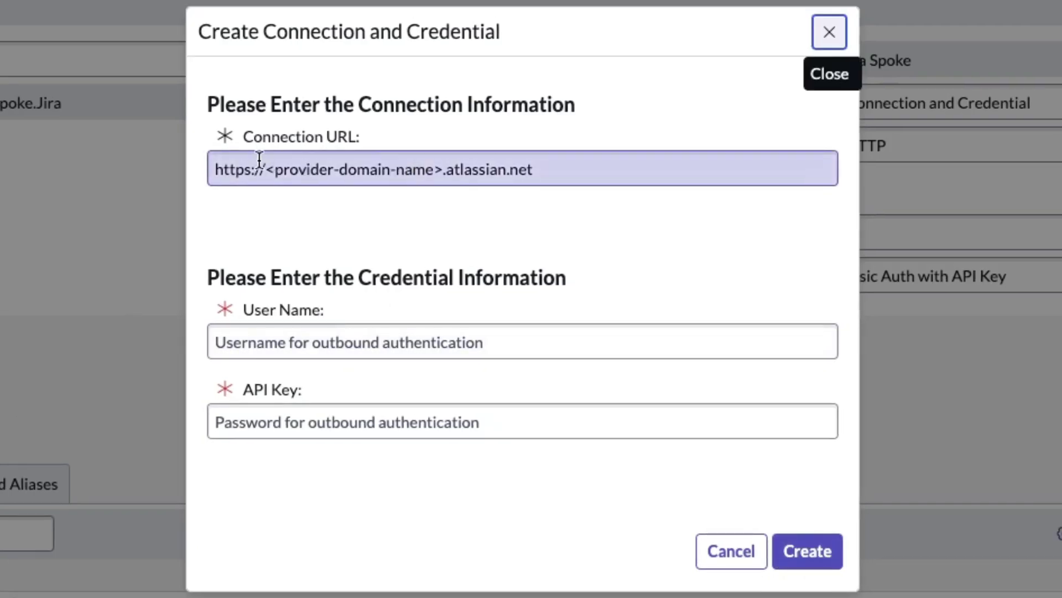
pyautogui.moveTo(266, 169); pyautogui.dragTo(438, 171)
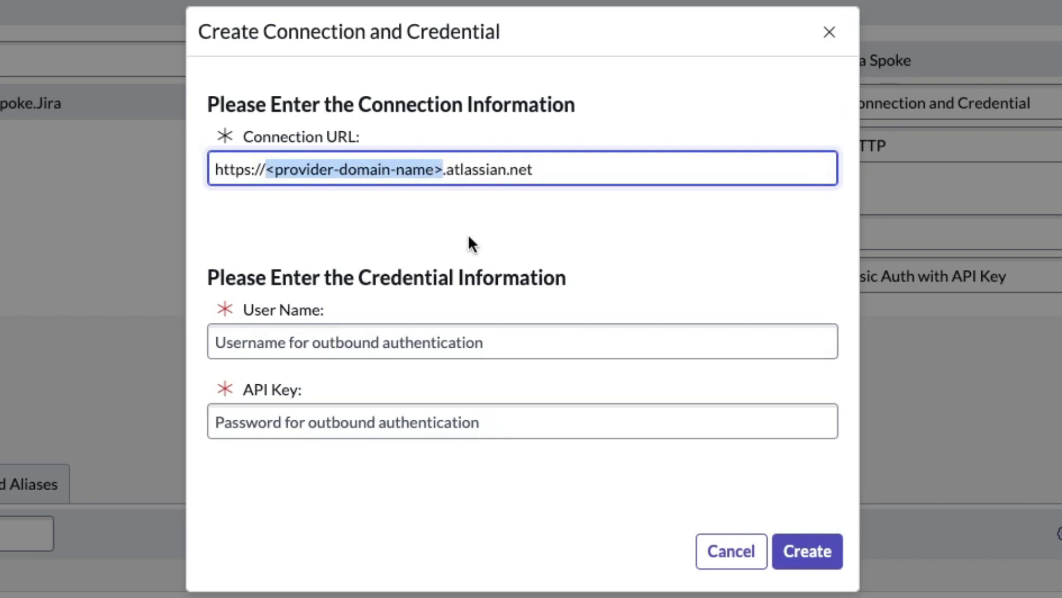
pyautogui.click(417, 330)
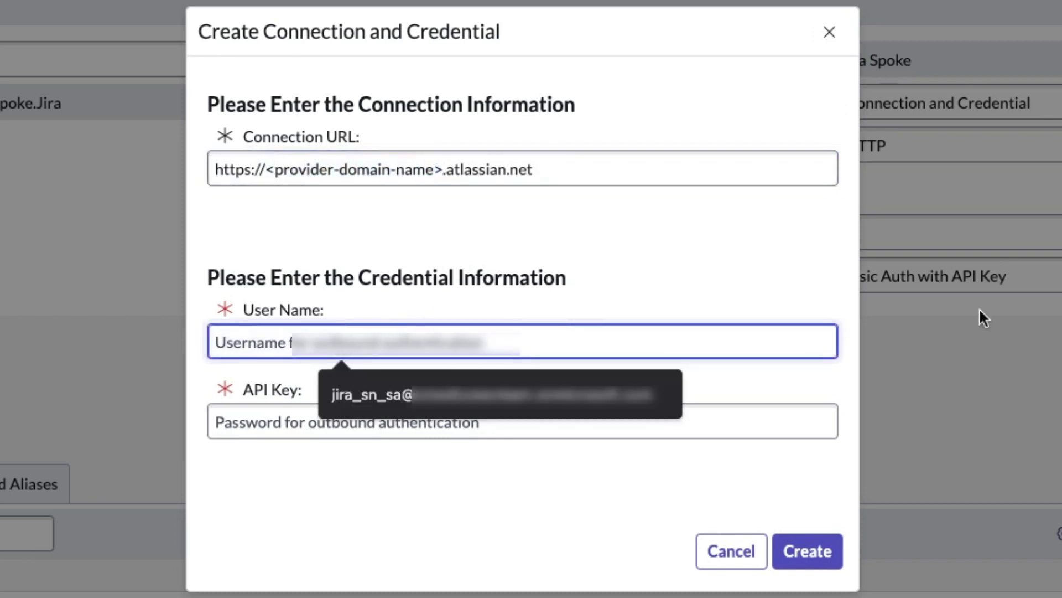
pyautogui.click(756, 276)
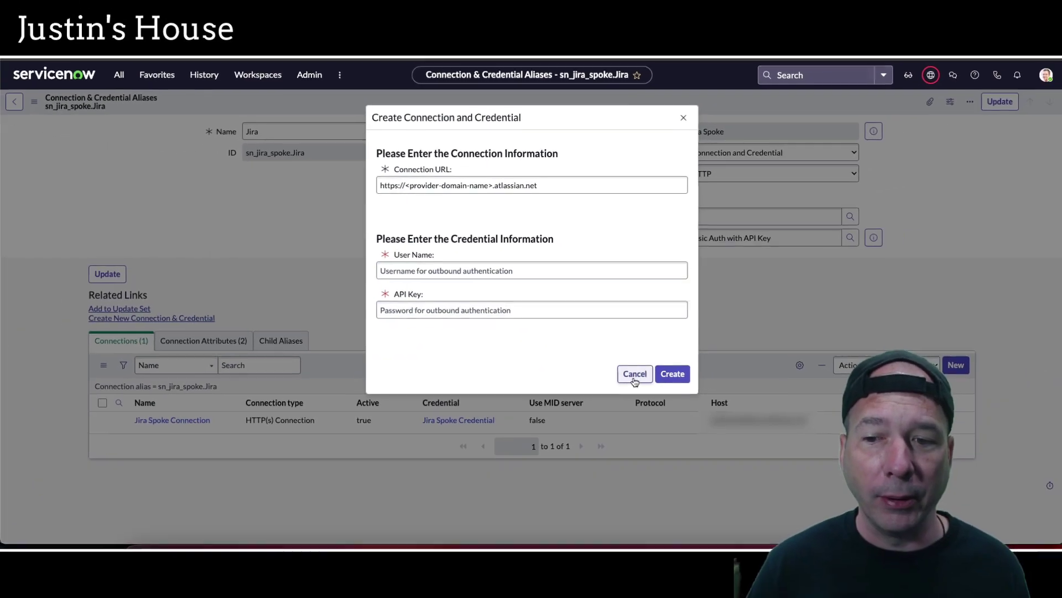
pyautogui.click(689, 473)
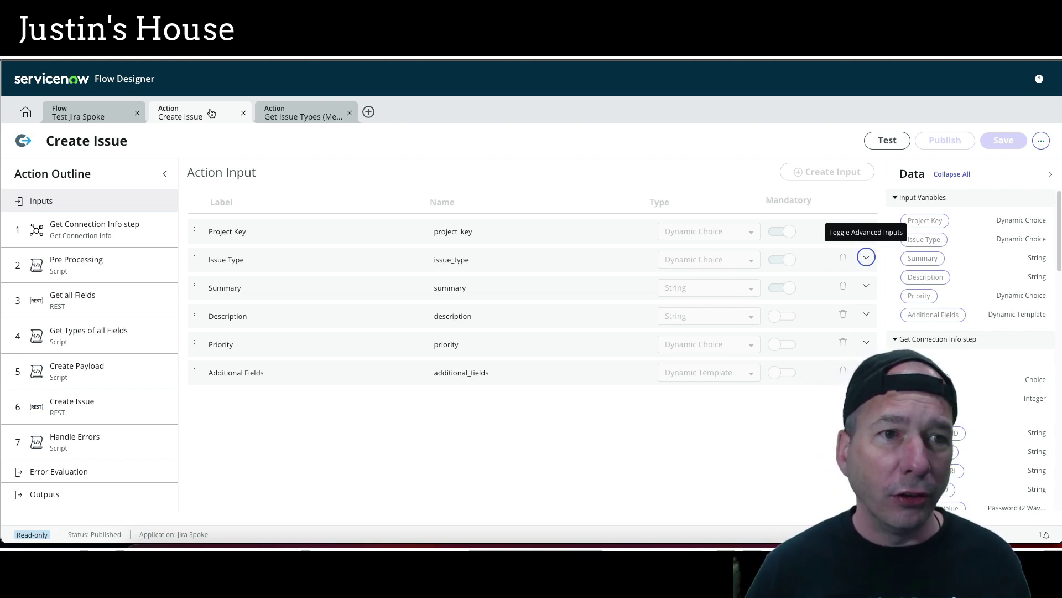
# Browse the Jira spoke's available actions for adding a new action to the Test Jira Spoke flow.
pyautogui.click(64, 118)
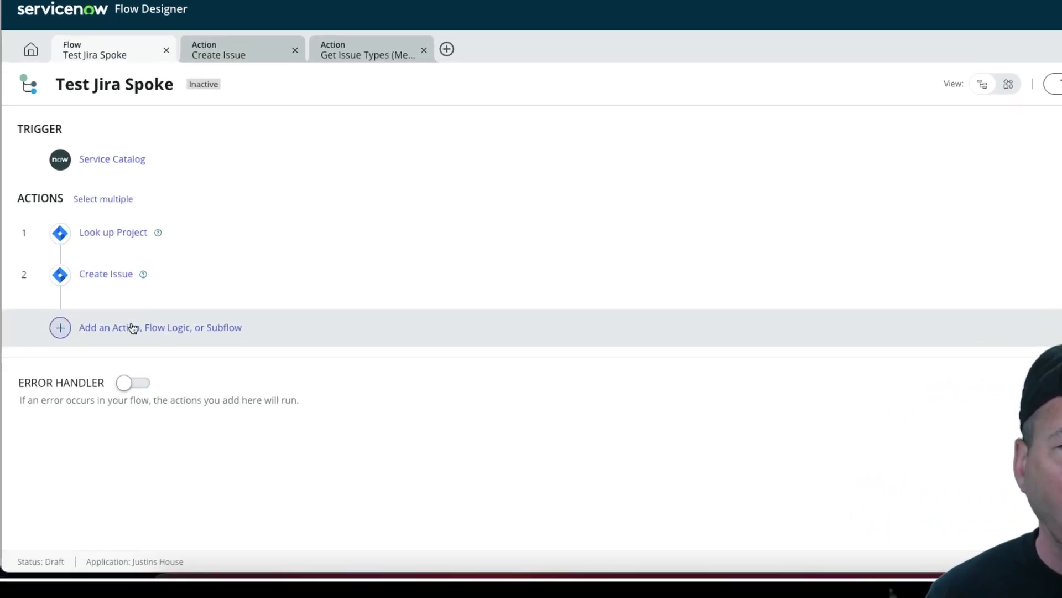
pyautogui.click(75, 341)
pyautogui.click(103, 311)
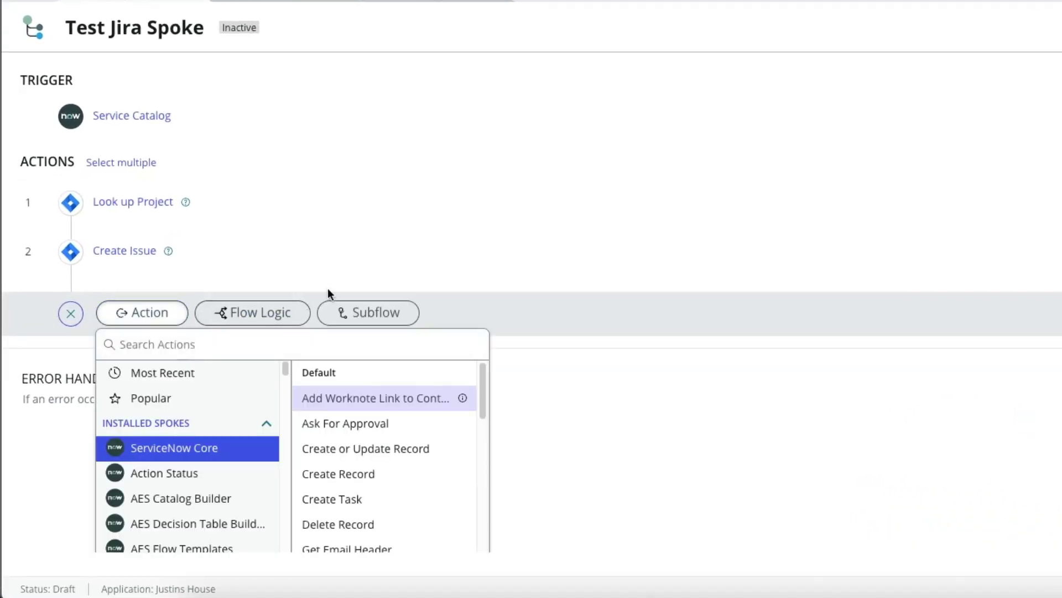
pyautogui.scroll(-2, 327, 288)
pyautogui.scroll(-20, 177, 372)
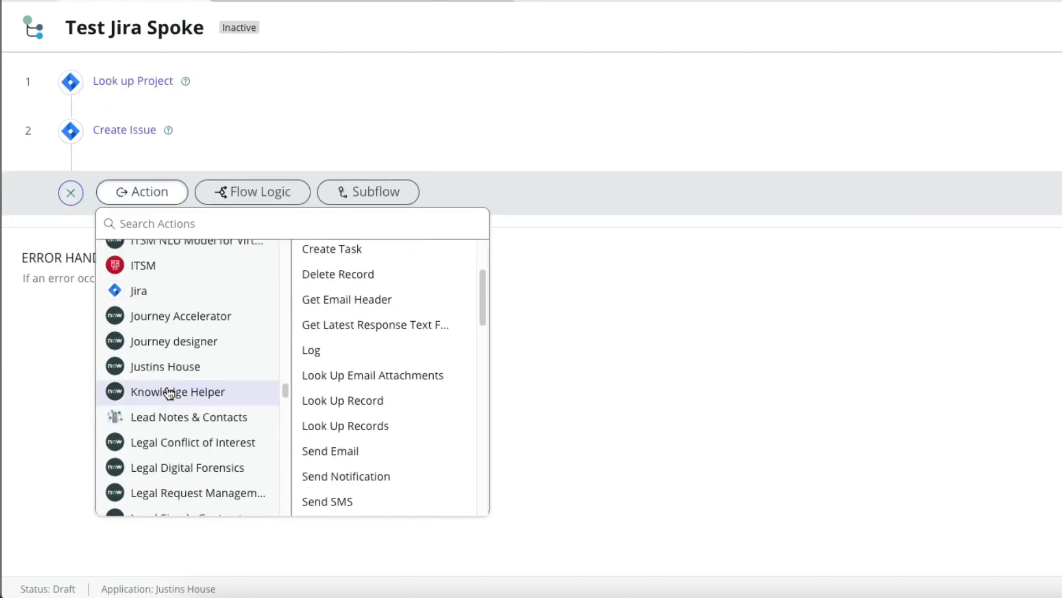
pyautogui.click(157, 306)
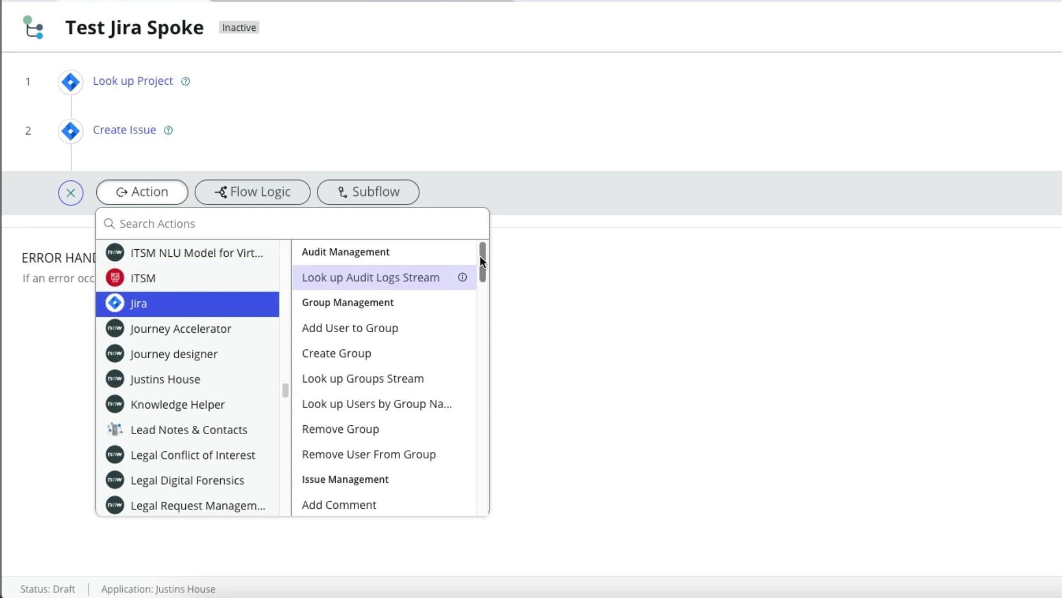
pyautogui.moveTo(480, 257); pyautogui.dragTo(498, 491)
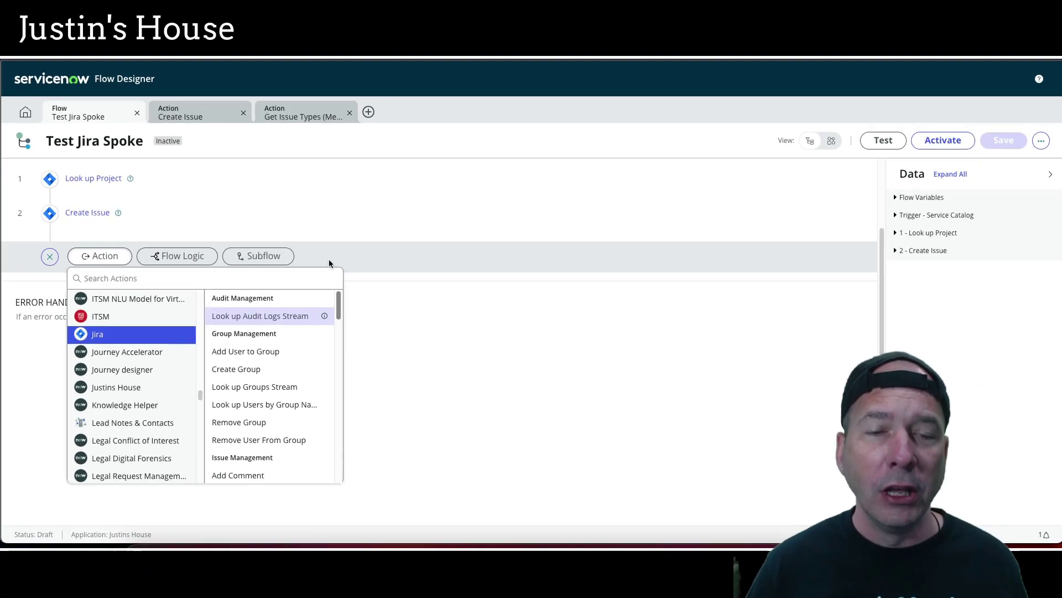
# Examine the Project Key and Issue Type inputs and their types in the Create Issue action.
pyautogui.click(198, 113)
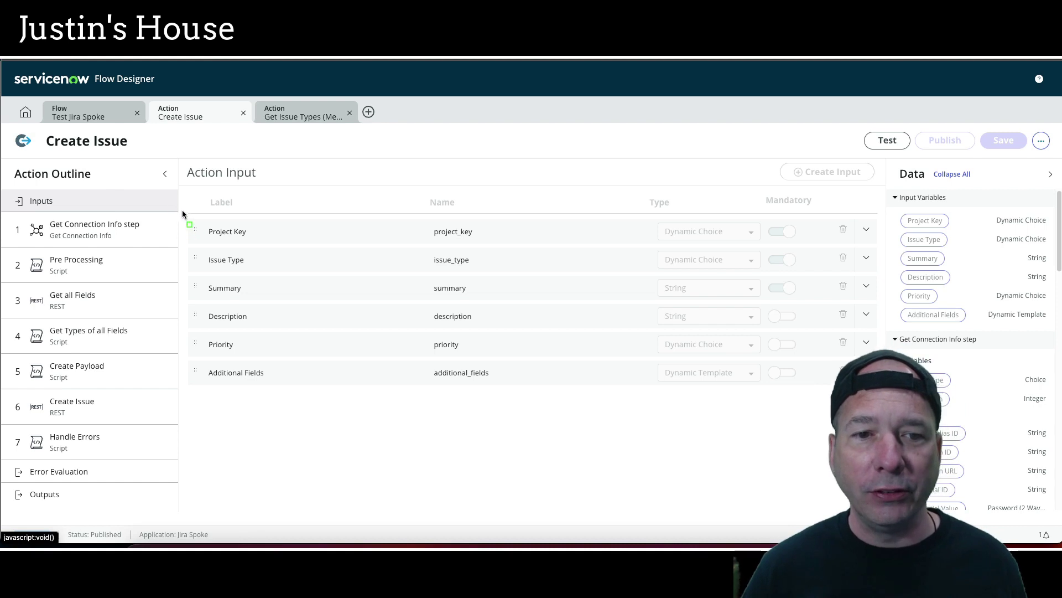
pyautogui.moveTo(182, 211)
pyautogui.mouseDown()
pyautogui.moveTo(383, 294)
pyautogui.moveTo(526, 273)
pyautogui.mouseUp()
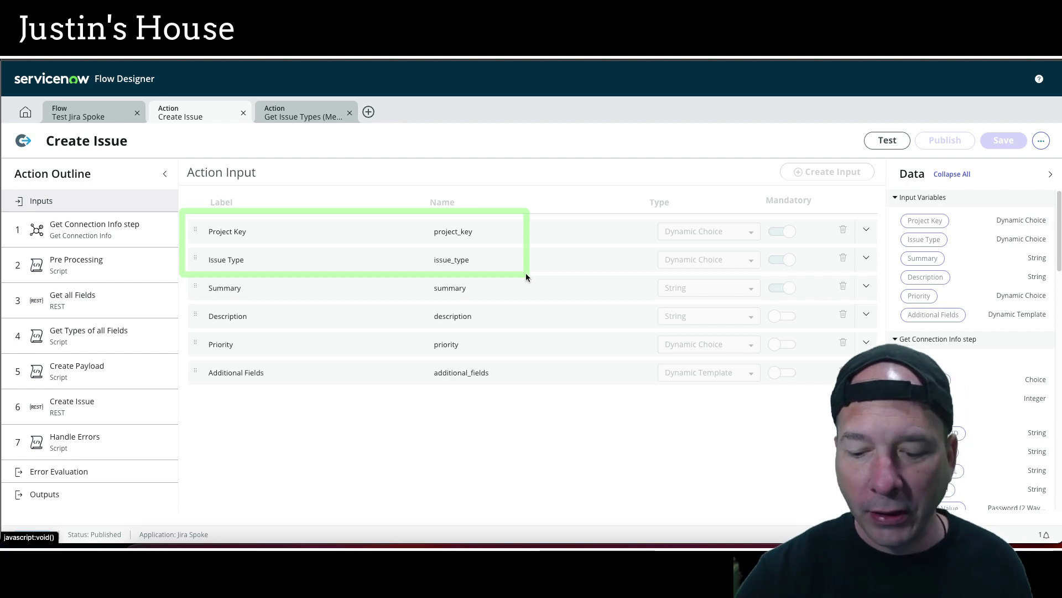
pyautogui.press('Escape')
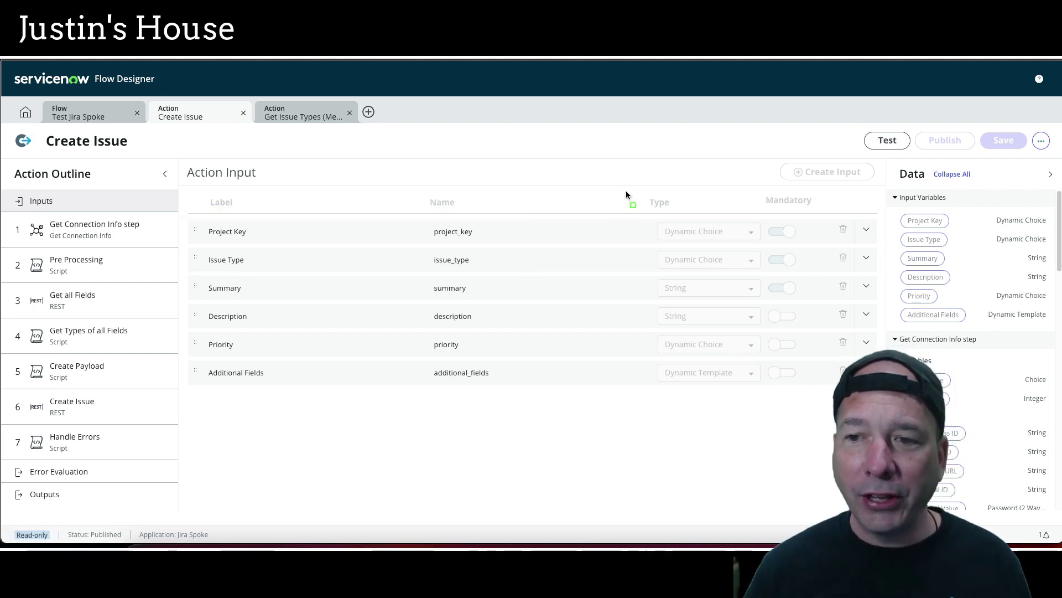
pyautogui.moveTo(640, 189); pyautogui.dragTo(769, 287)
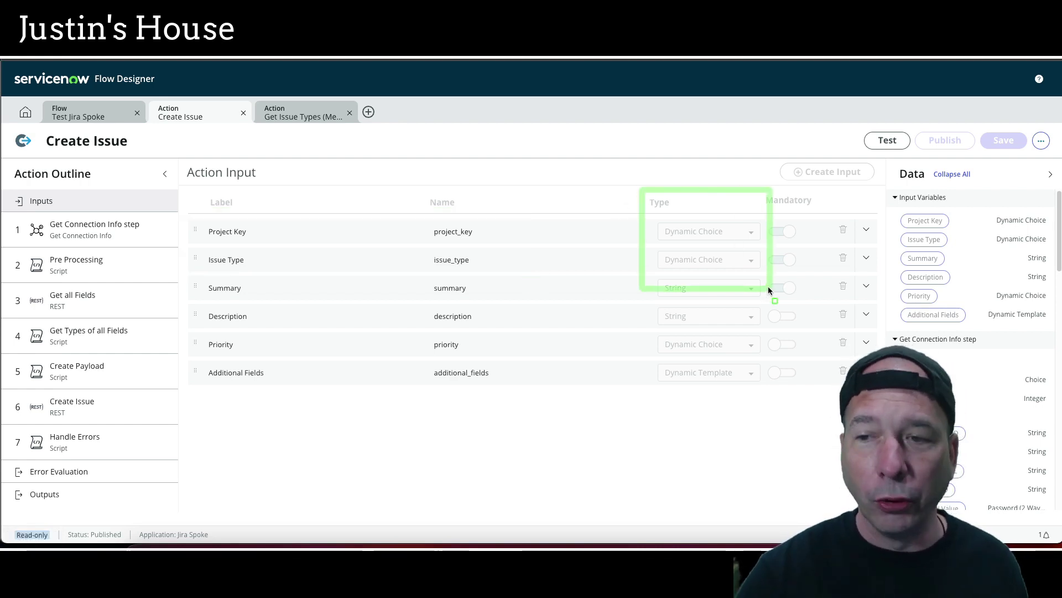
pyautogui.press('Escape')
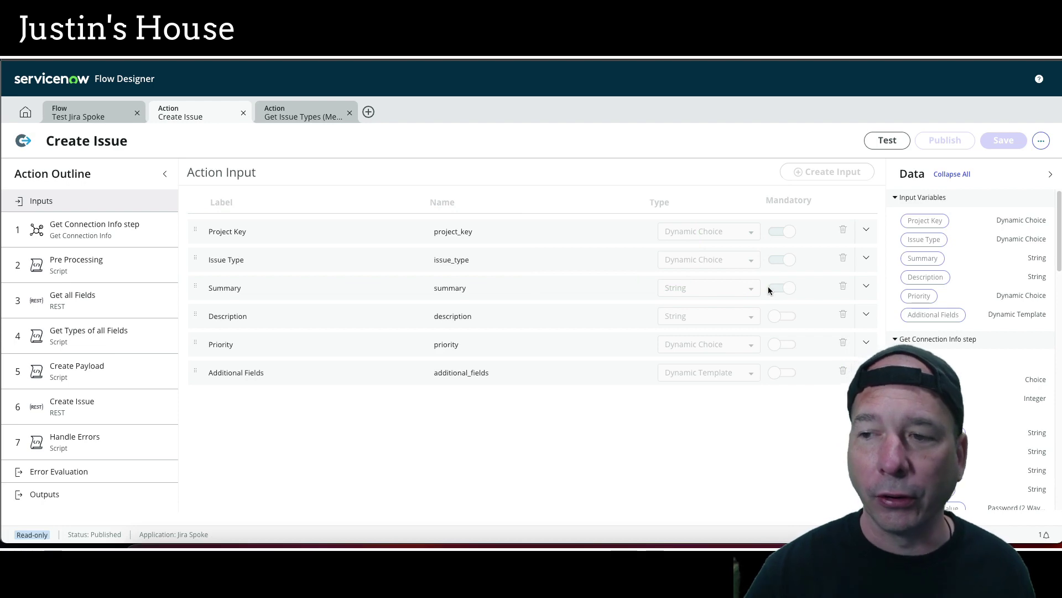
# Examine the dynamic options behind Project Key and Issue Type, including the metadata actions and the issue type's dependency on the project.
pyautogui.click(866, 229)
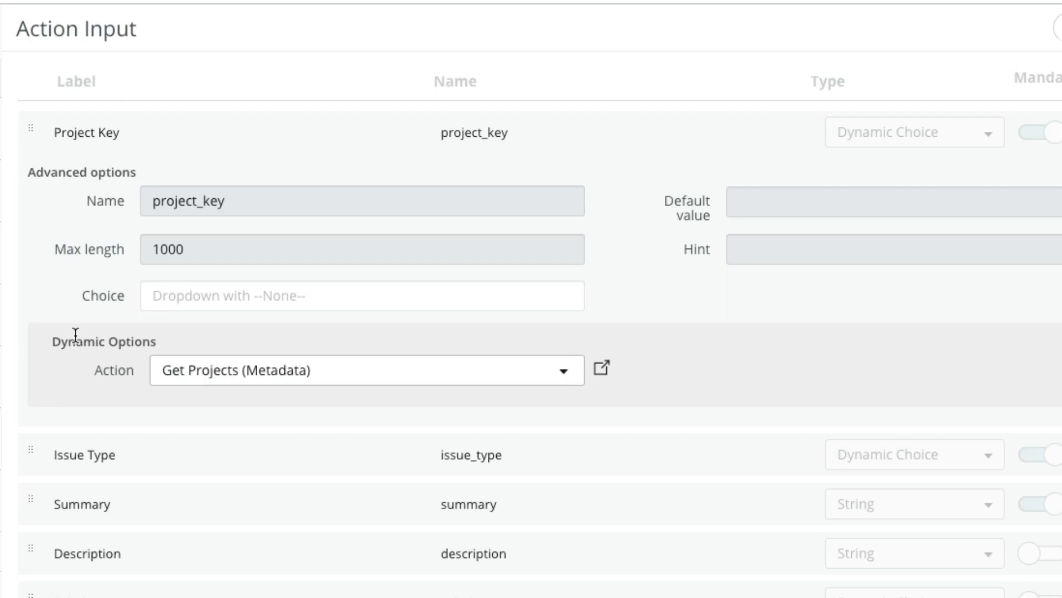
pyautogui.moveTo(81, 348)
pyautogui.mouseDown()
pyautogui.moveTo(390, 423)
pyautogui.moveTo(391, 409)
pyautogui.mouseUp()
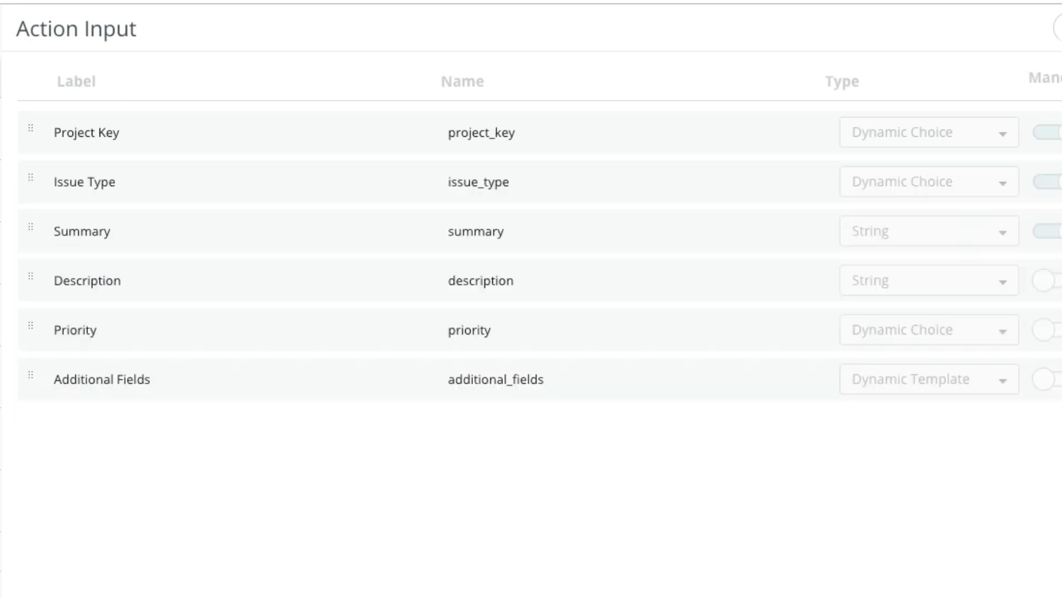
pyautogui.click(1058, 181)
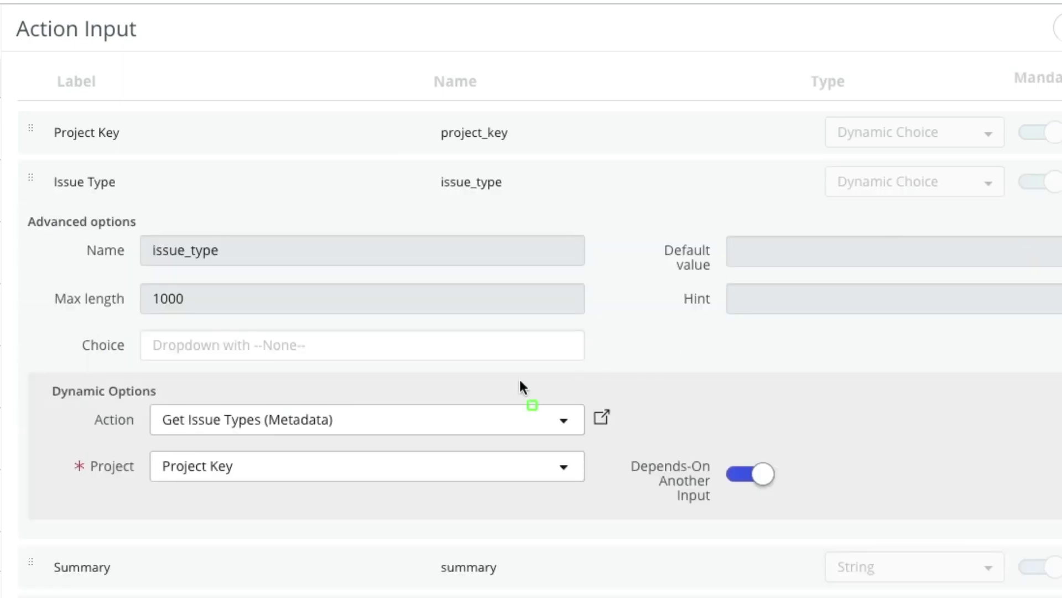
pyautogui.moveTo(86, 391)
pyautogui.mouseDown()
pyautogui.moveTo(390, 418)
pyautogui.moveTo(392, 429)
pyautogui.mouseUp()
pyautogui.moveTo(34, 438)
pyautogui.mouseDown()
pyautogui.moveTo(268, 469)
pyautogui.moveTo(298, 486)
pyautogui.mouseUp()
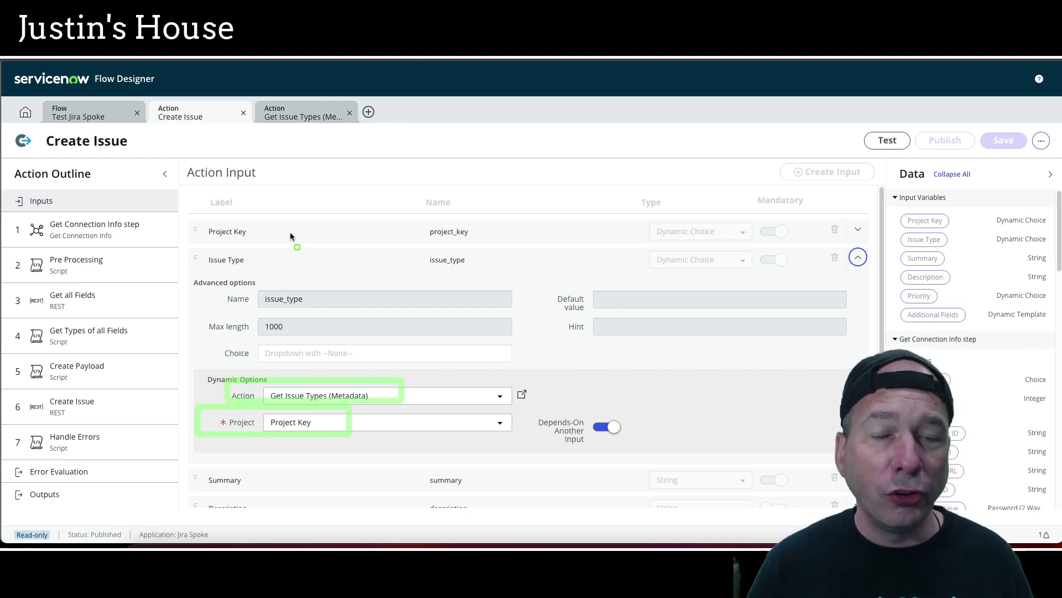
pyautogui.click(290, 232)
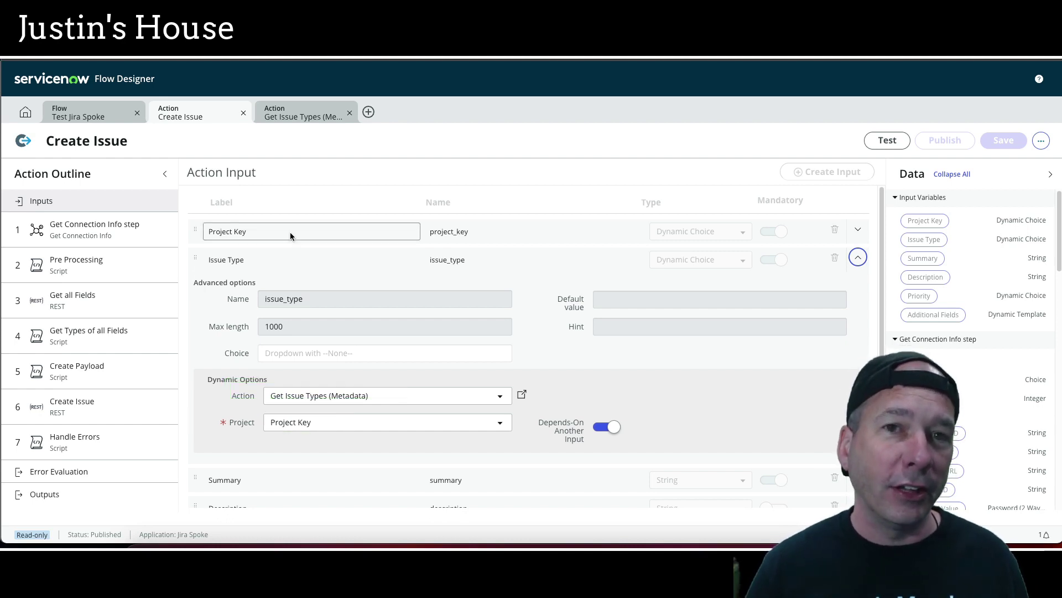
# View the Get Issue Types (Metadata) input and open Get Projects (Metadata) from the filtered list of Jira Spoke actions.
pyautogui.click(282, 107)
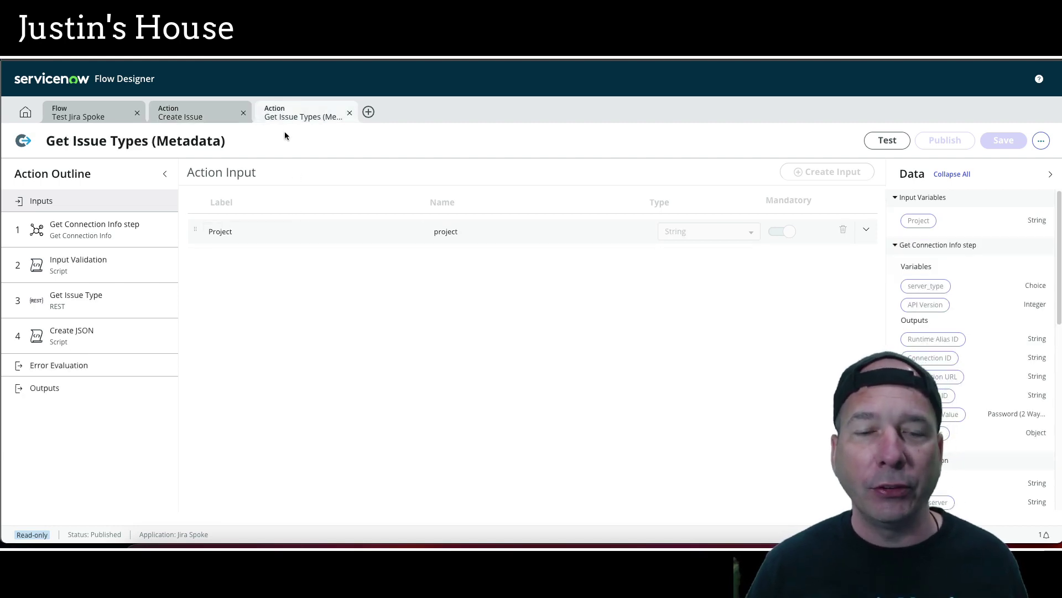
pyautogui.click(32, 117)
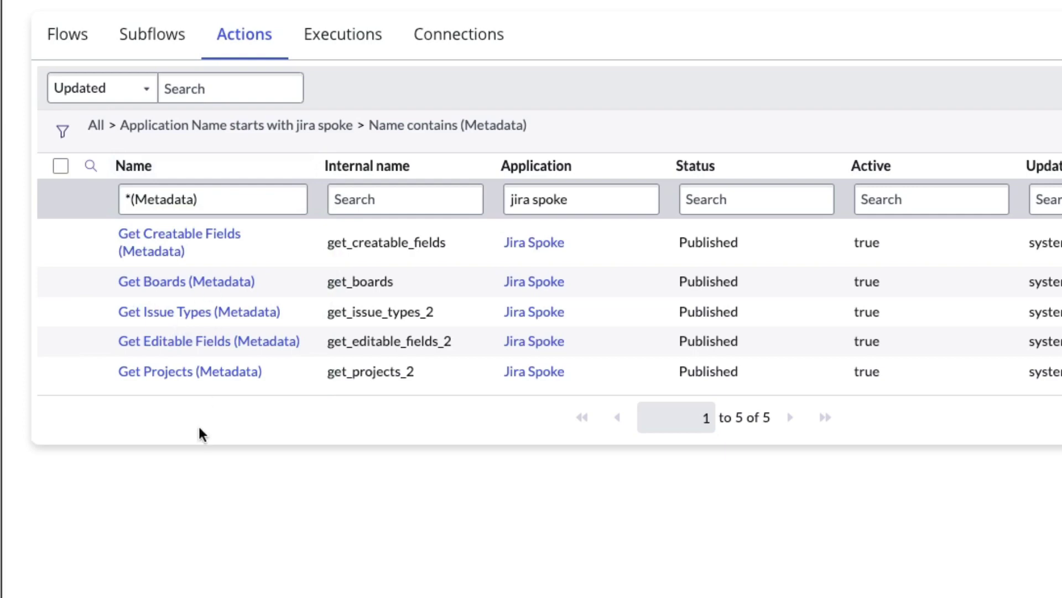
pyautogui.click(210, 373)
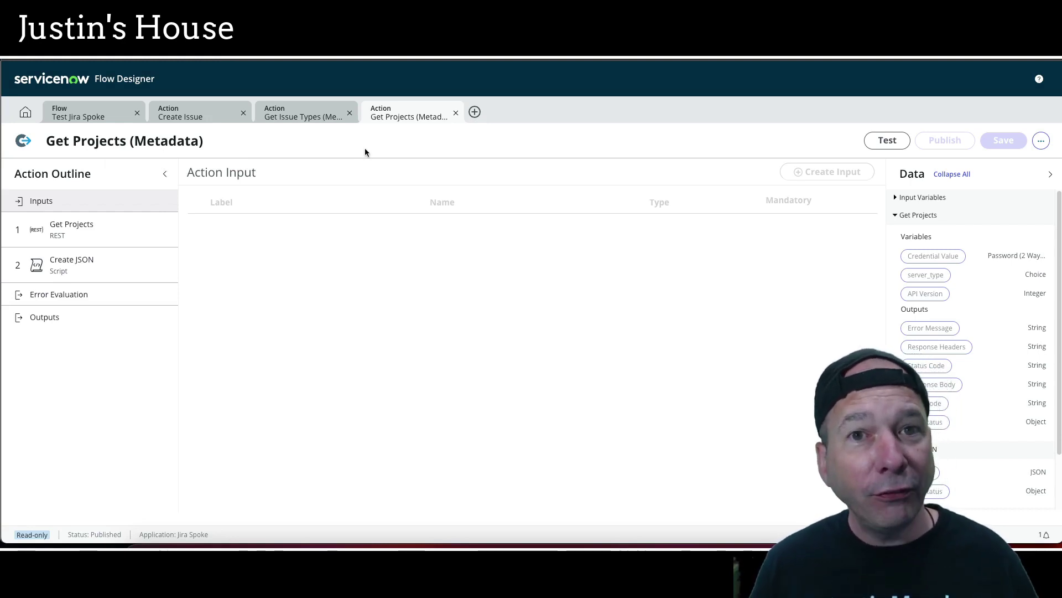
# Run a test of the Get Projects (Metadata) action and open its execution details at the output data.
pyautogui.click(887, 140)
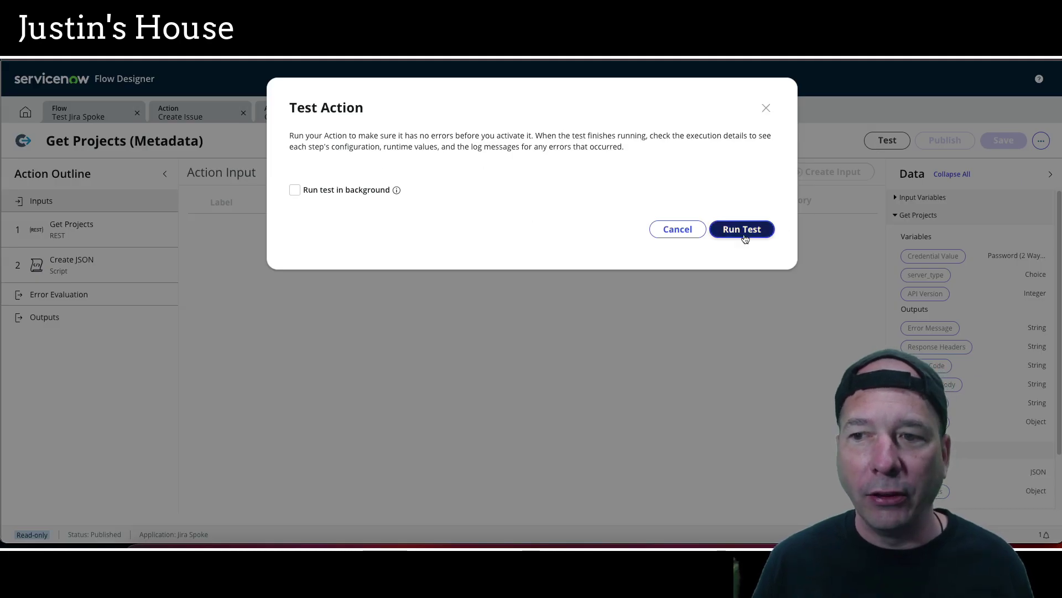
pyautogui.click(728, 229)
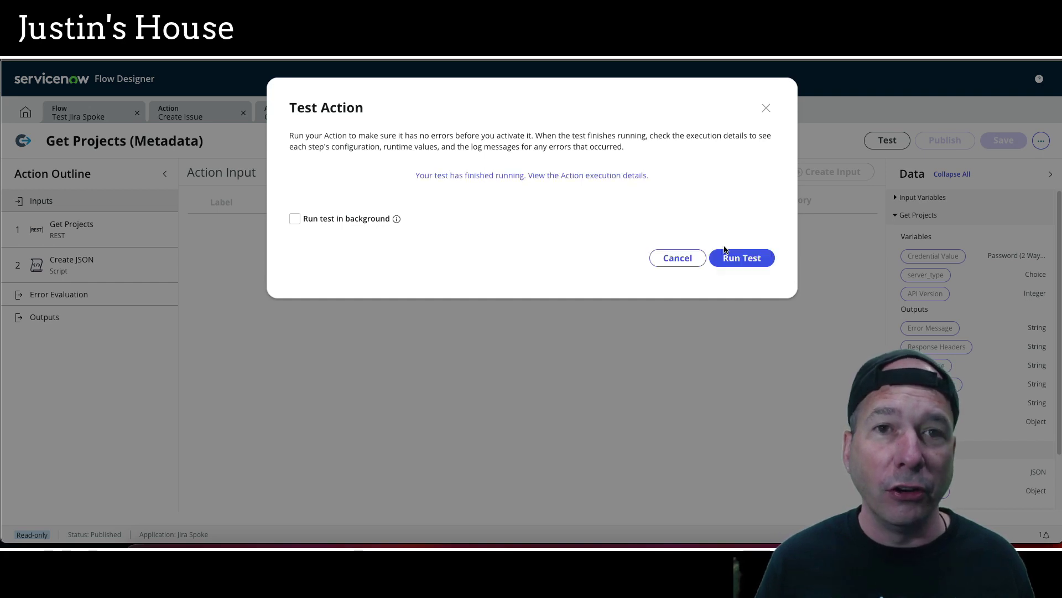
pyautogui.click(600, 175)
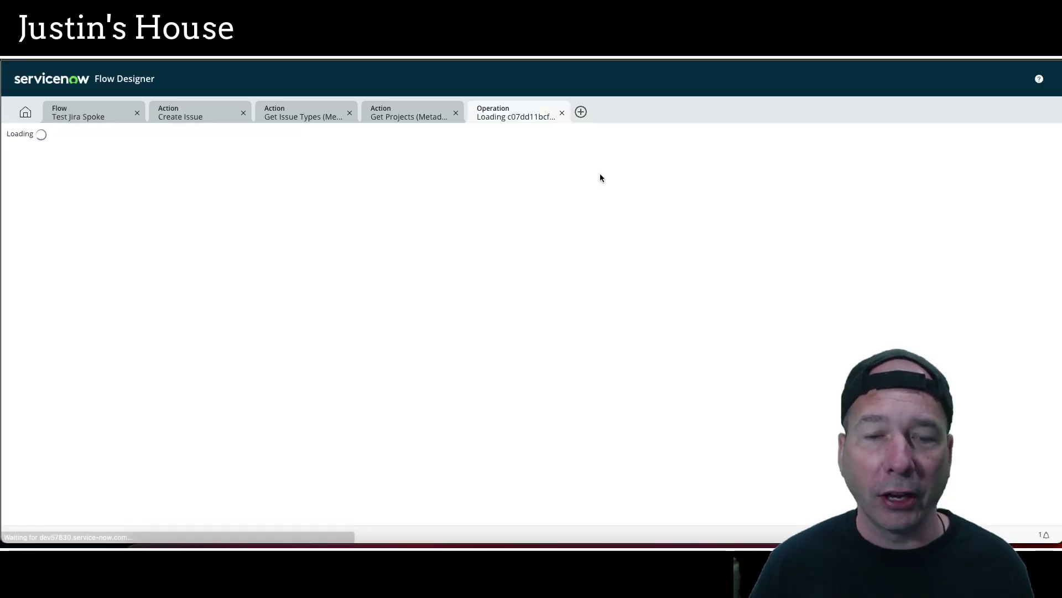
pyautogui.scroll(-1, 342, 320)
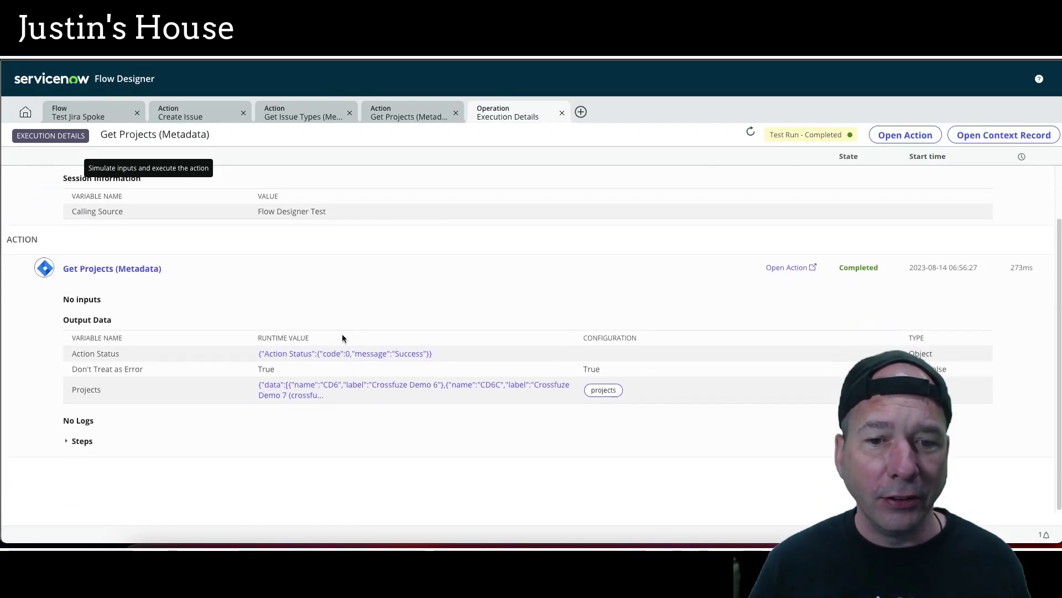
# Examine the name and label of each project in the full Projects output, then close the output view.
pyautogui.click(359, 385)
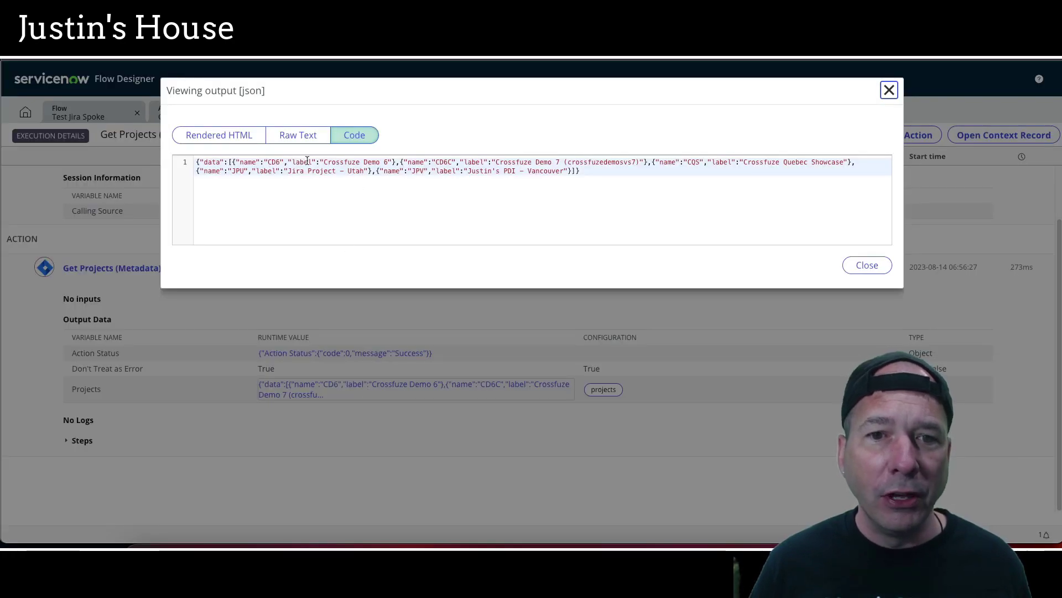
pyautogui.moveTo(308, 161); pyautogui.dragTo(396, 161)
pyautogui.moveTo(526, 162); pyautogui.dragTo(593, 161)
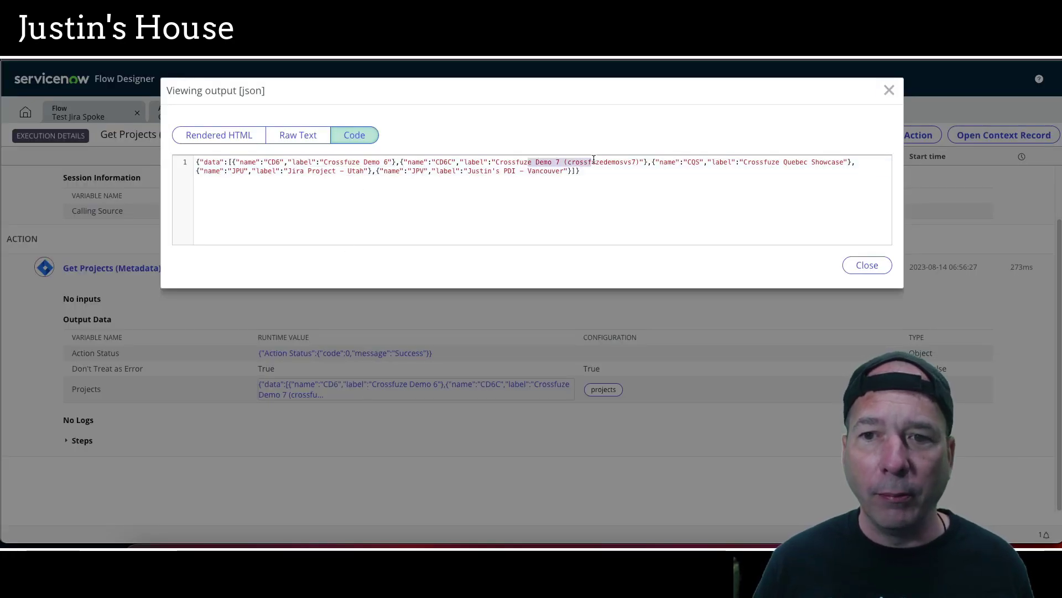
pyautogui.moveTo(760, 161); pyautogui.dragTo(836, 162)
pyautogui.moveTo(288, 171); pyautogui.dragTo(363, 171)
pyautogui.moveTo(469, 171); pyautogui.dragTo(565, 173)
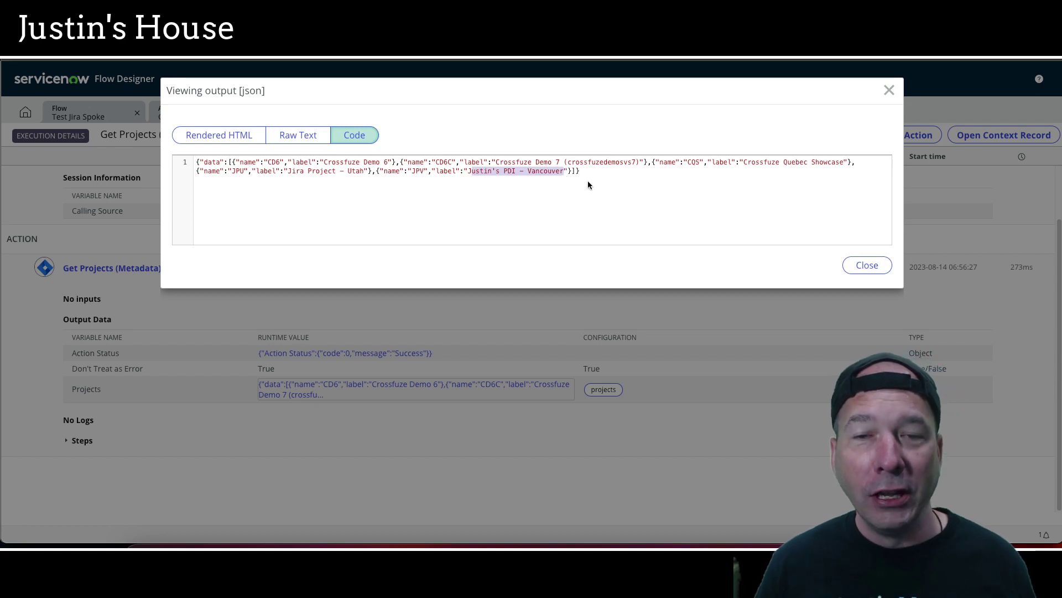
pyautogui.click(860, 264)
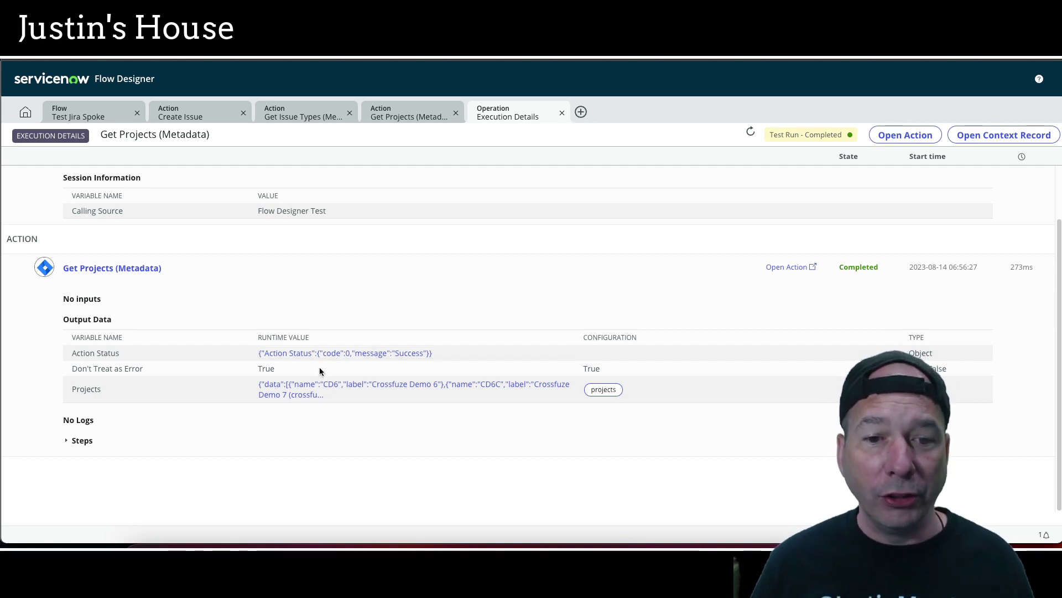
# Dismiss the Get Projects (Metadata) test, then close its execution details and the action itself.
pyautogui.click(407, 112)
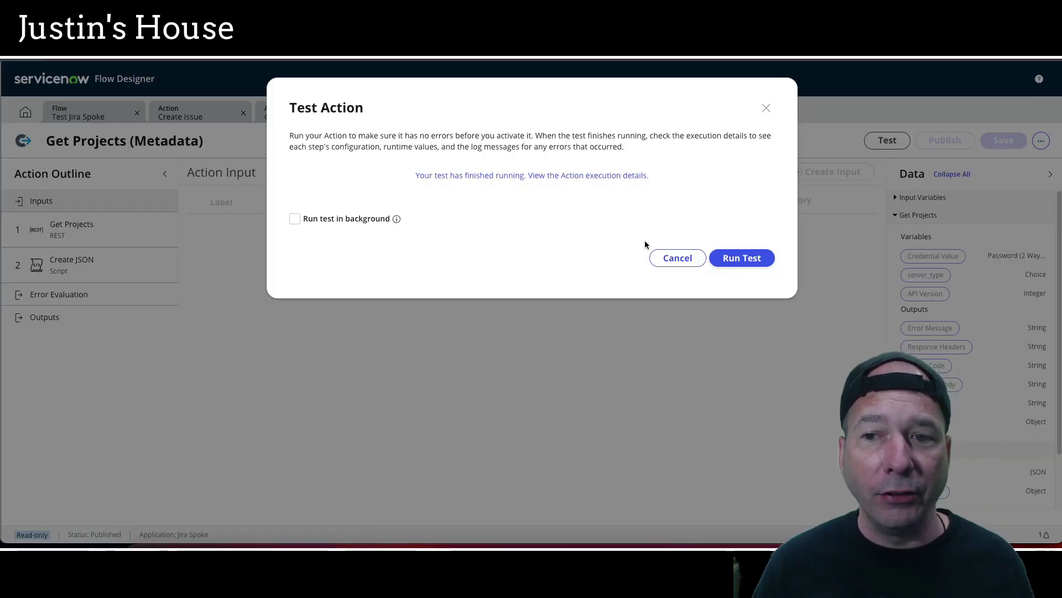
pyautogui.click(677, 258)
pyautogui.click(561, 113)
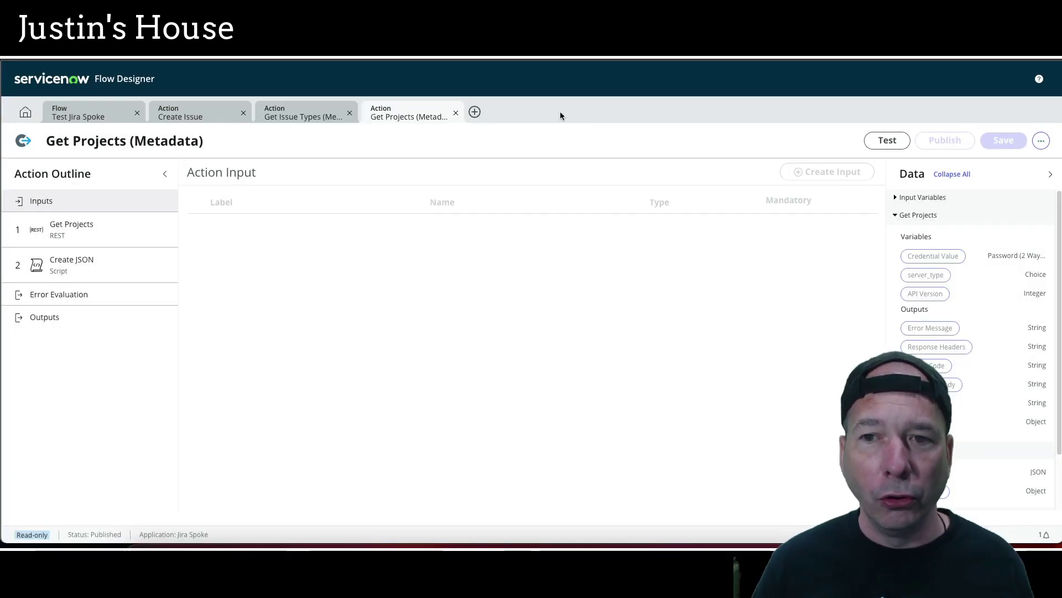
pyautogui.click(455, 113)
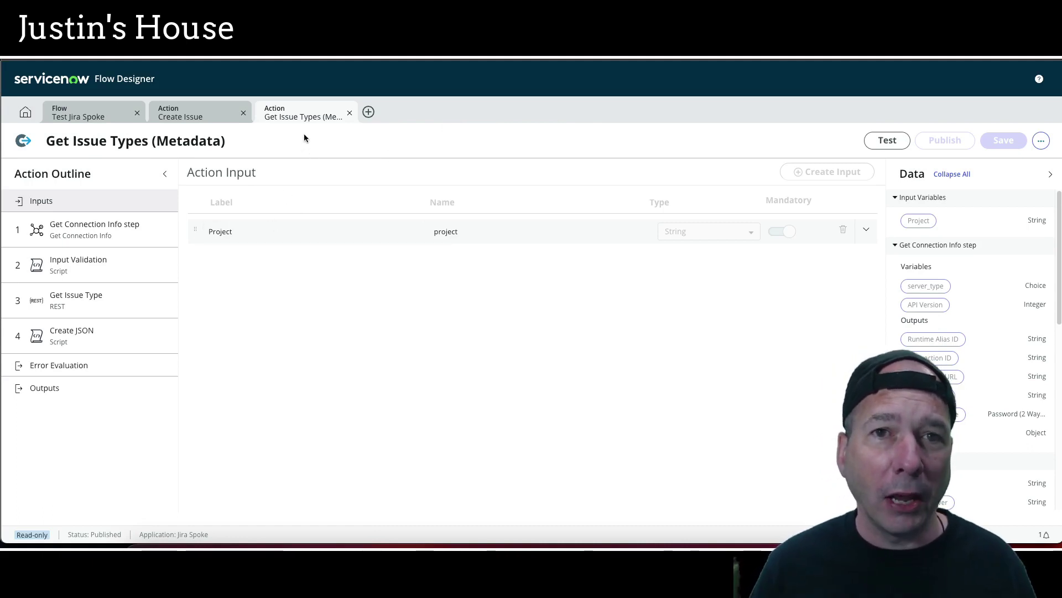
# Start a test of Get Issue Types (Metadata), look up the Vancouver PDI project's key in its Jira board address, and return to the test.
pyautogui.click(887, 140)
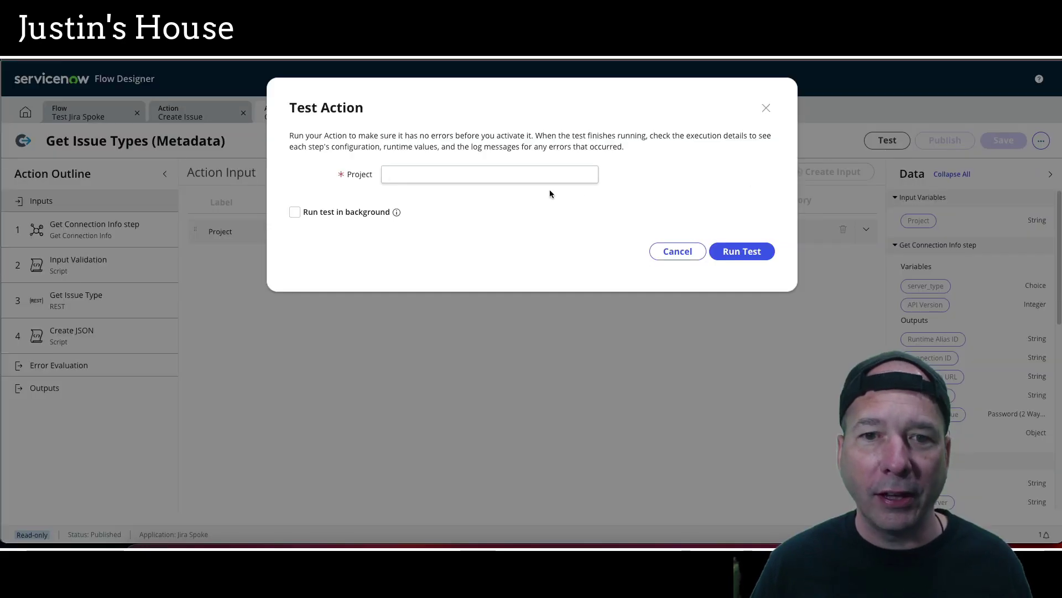
pyautogui.click(515, 174)
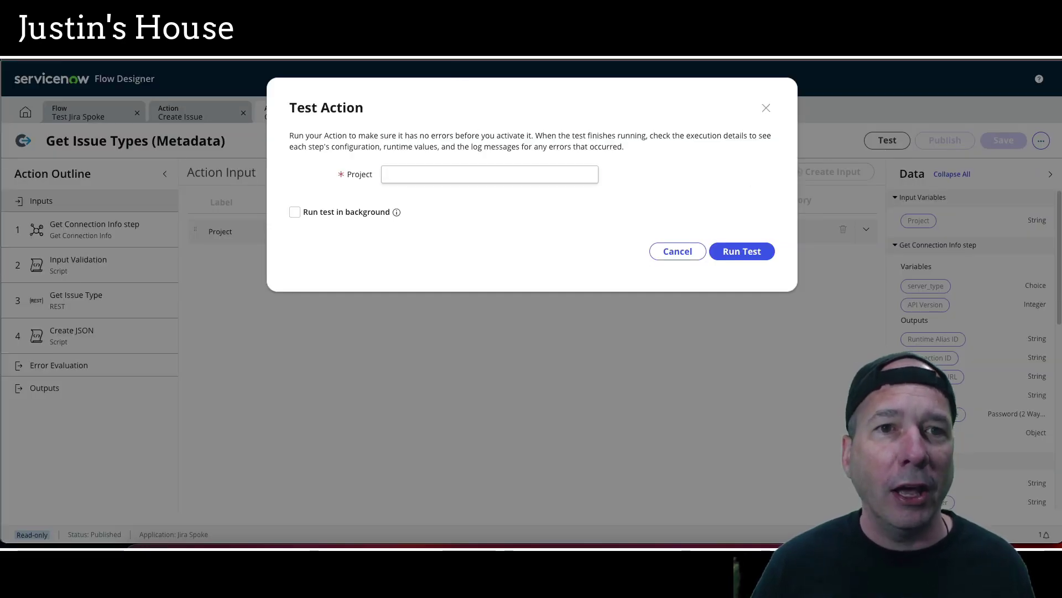
pyautogui.click(249, 82)
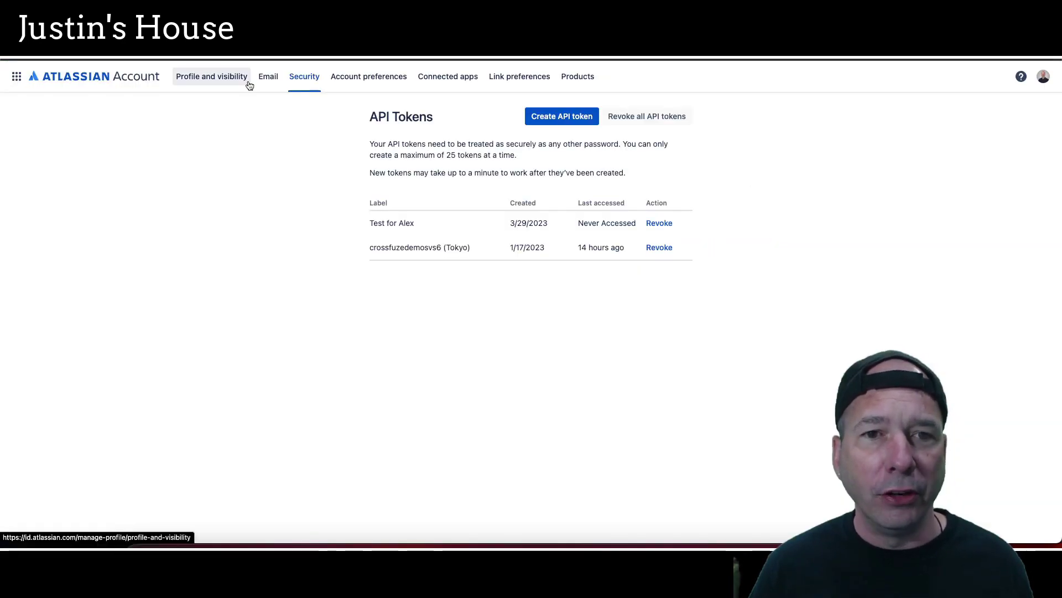
pyautogui.click(244, 48)
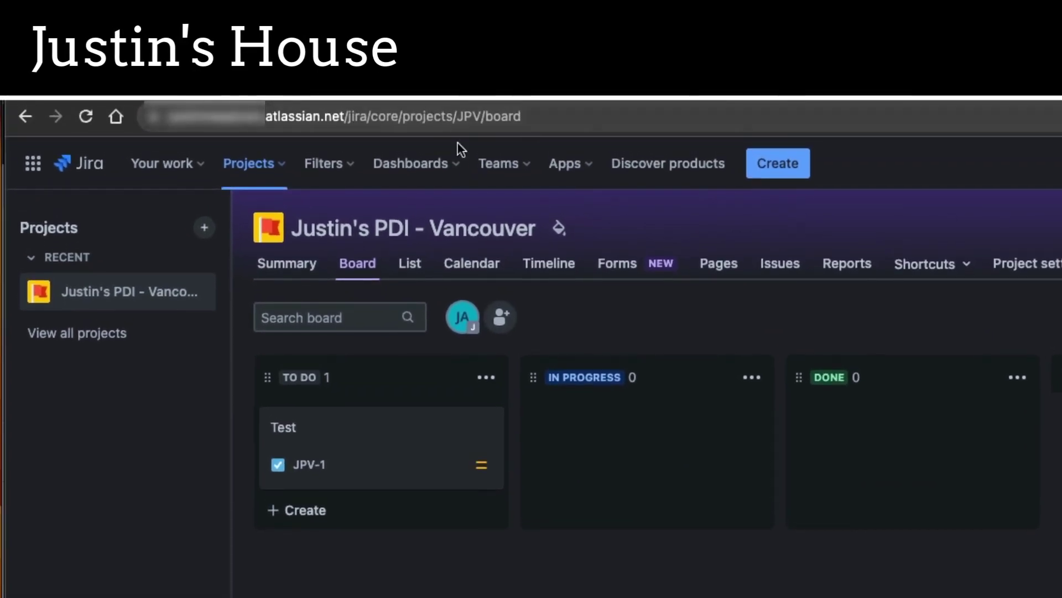
pyautogui.moveTo(457, 116); pyautogui.dragTo(482, 120)
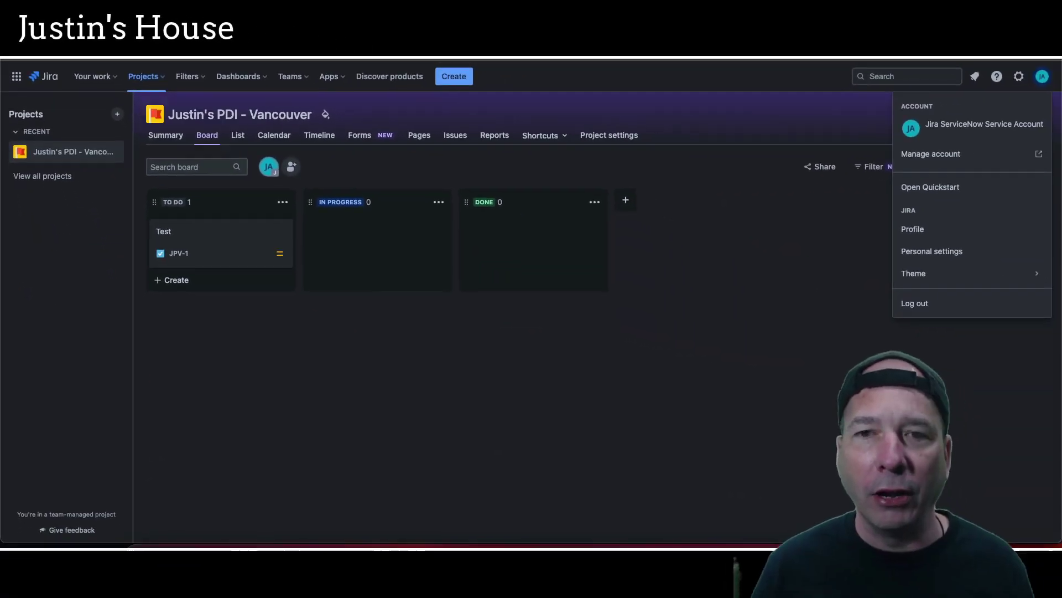
pyautogui.click(235, 53)
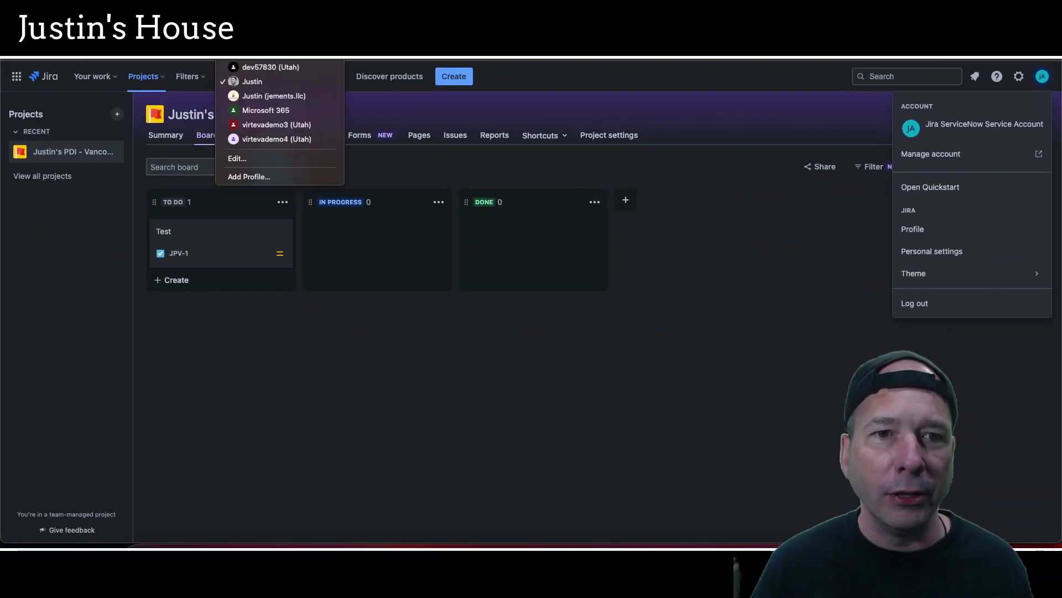
pyautogui.click(237, 66)
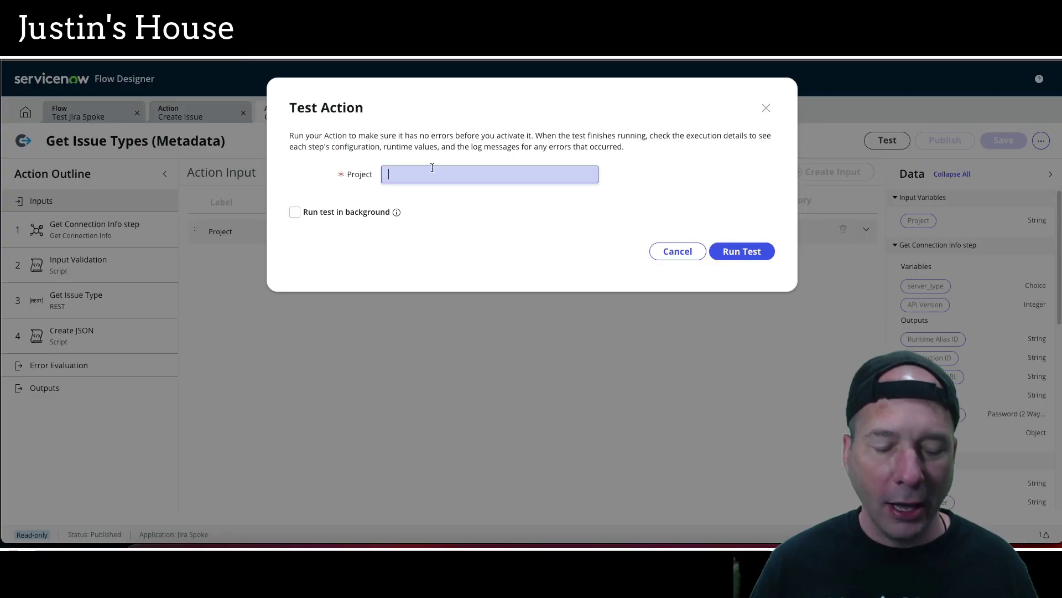
# Run the Get Issue Types (Metadata) test for project JPV and open its execution details at the output data.
pyautogui.click(742, 252)
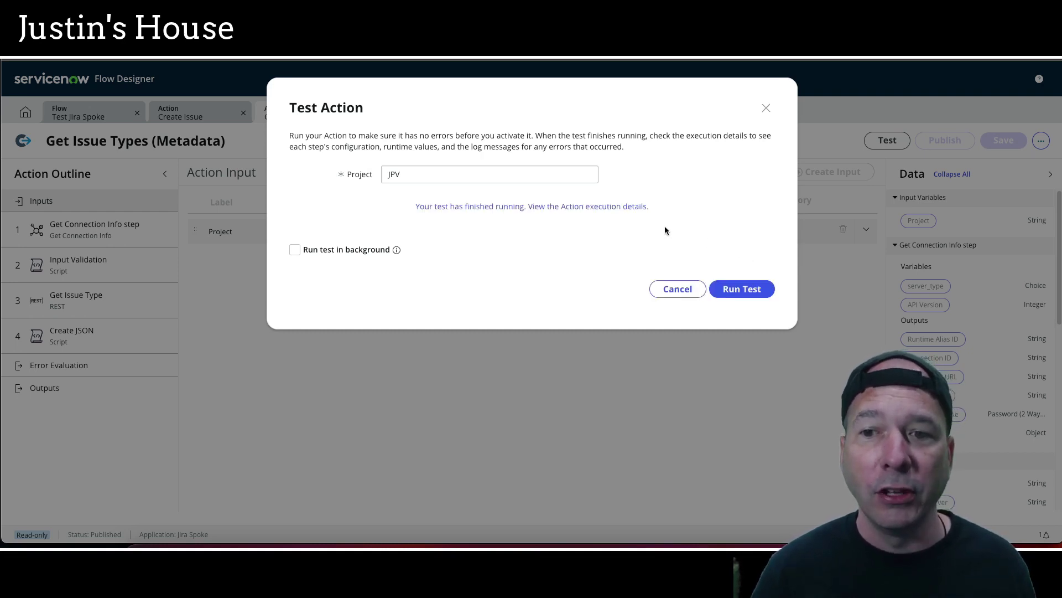
pyautogui.click(604, 208)
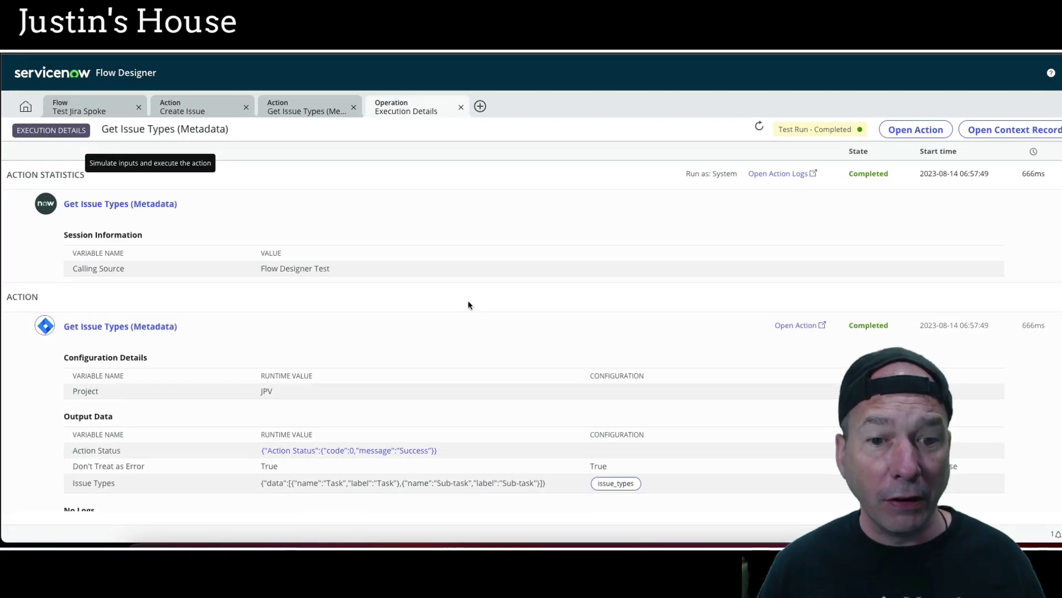
pyautogui.scroll(-2, 371, 394)
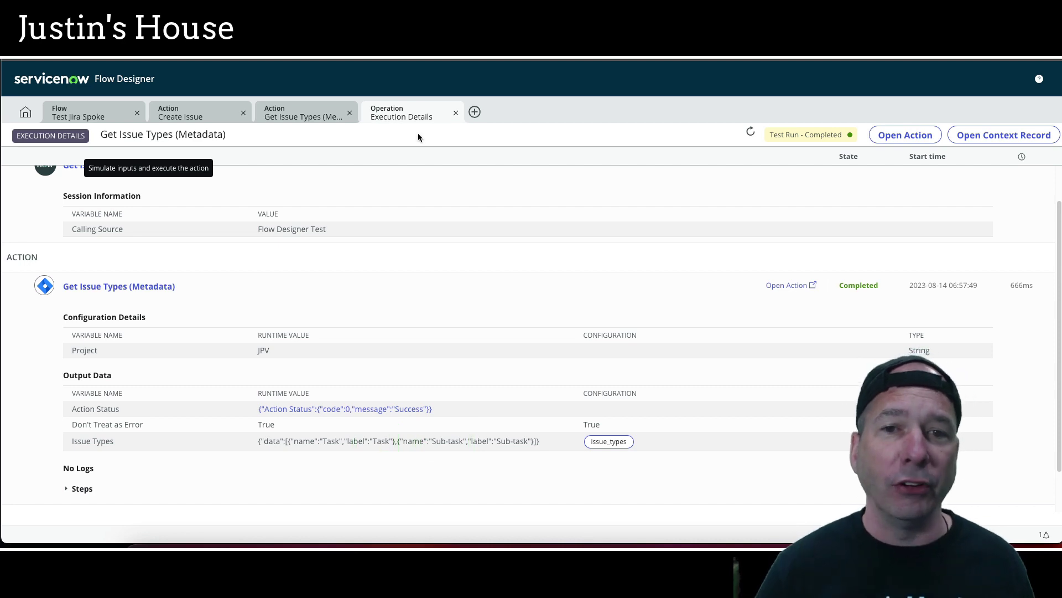
# Close the execution details, dismiss the test, and close the Get Issue Types (Metadata) and Create Issue actions.
pyautogui.click(457, 114)
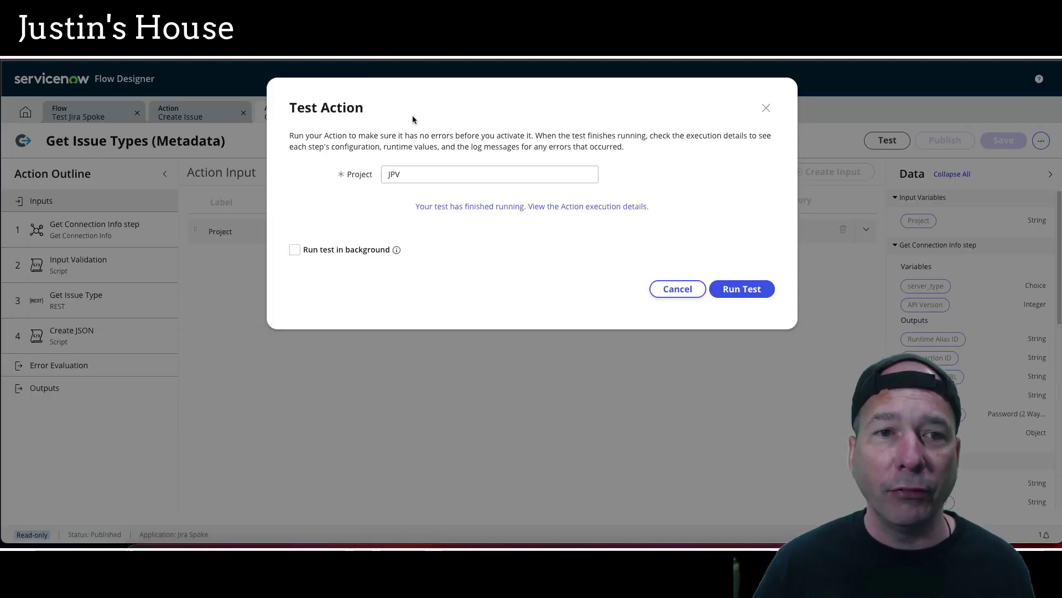
pyautogui.click(667, 284)
pyautogui.click(349, 112)
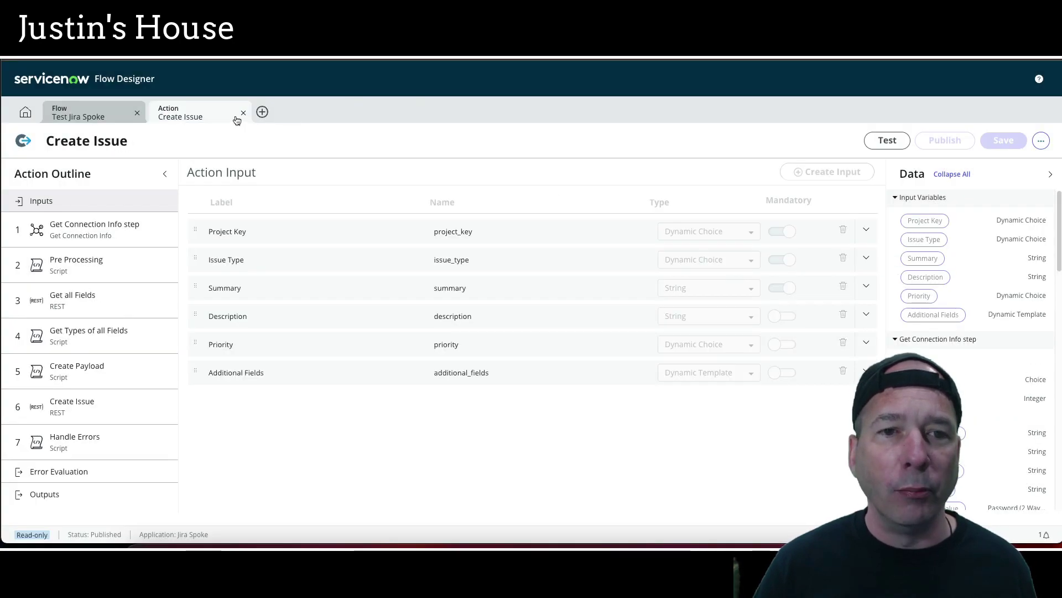
pyautogui.click(244, 113)
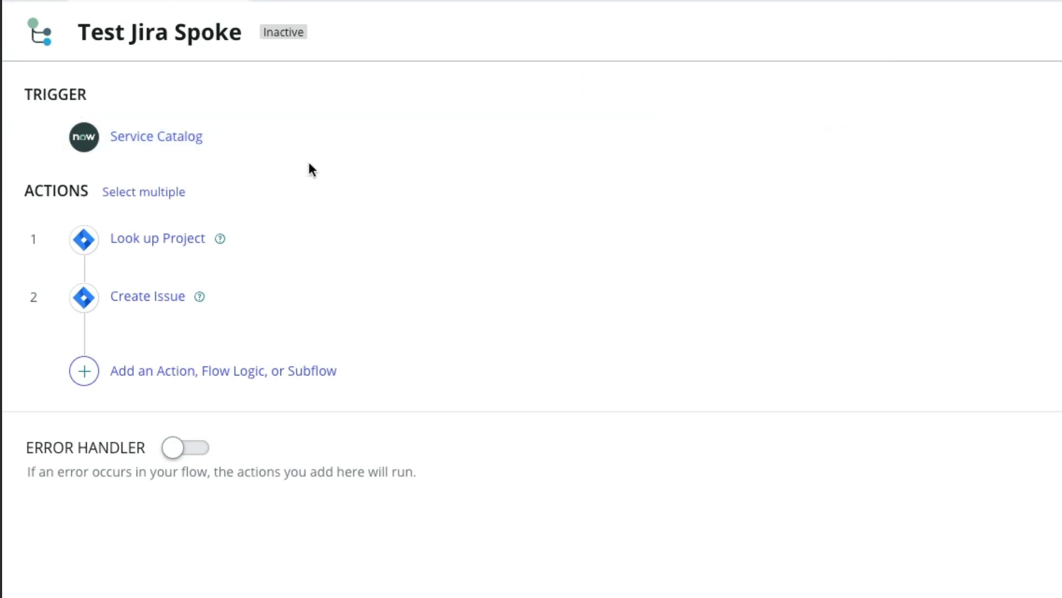
# Check the Project ID/Key of the Look up Project action in the Test Jira Spoke flow, then collapse the action.
pyautogui.click(342, 241)
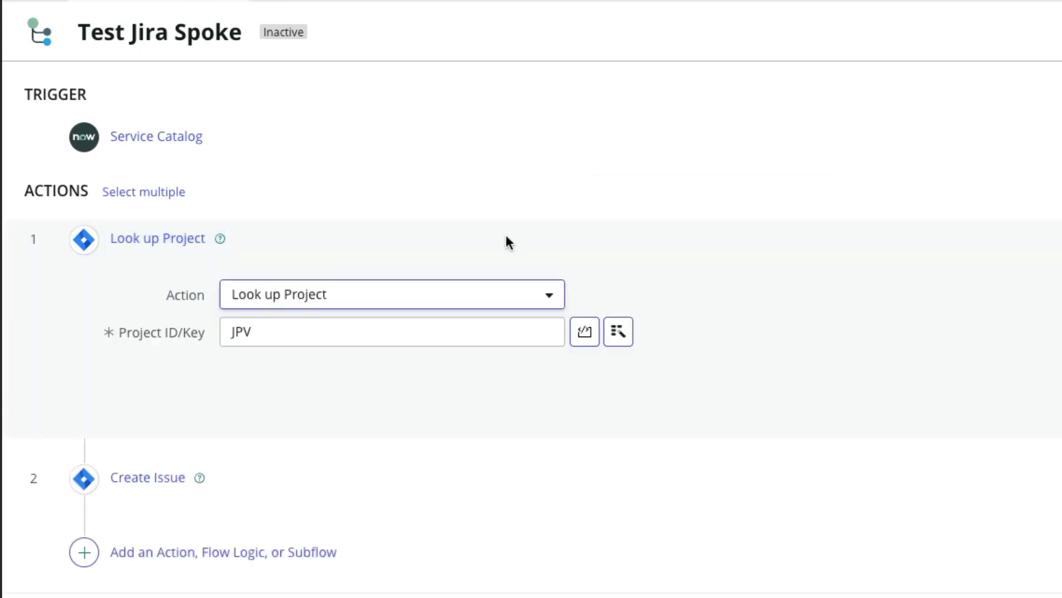
pyautogui.moveTo(290, 335); pyautogui.dragTo(195, 334)
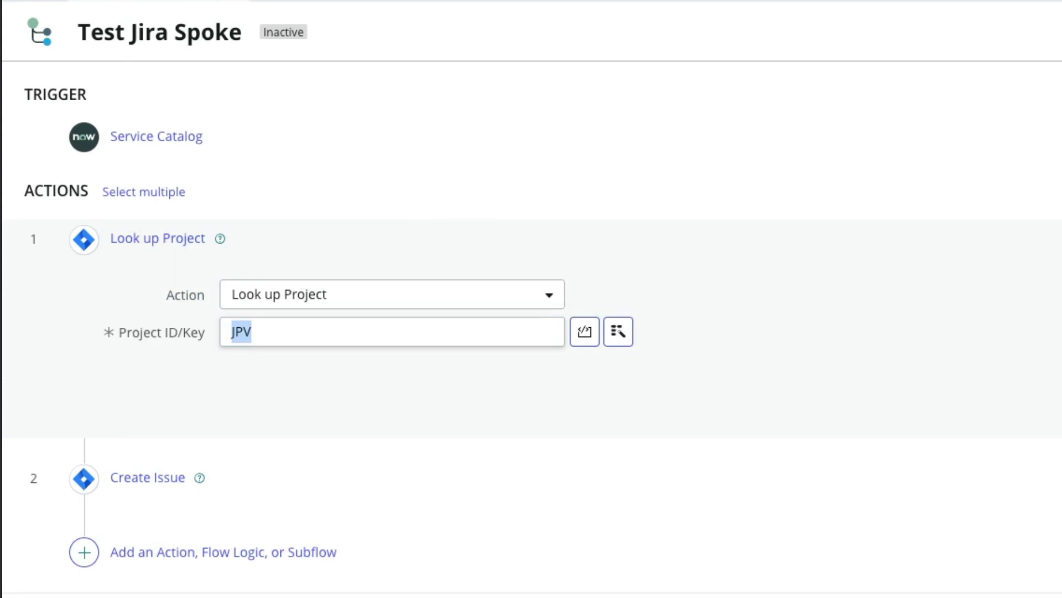
pyautogui.click(1058, 403)
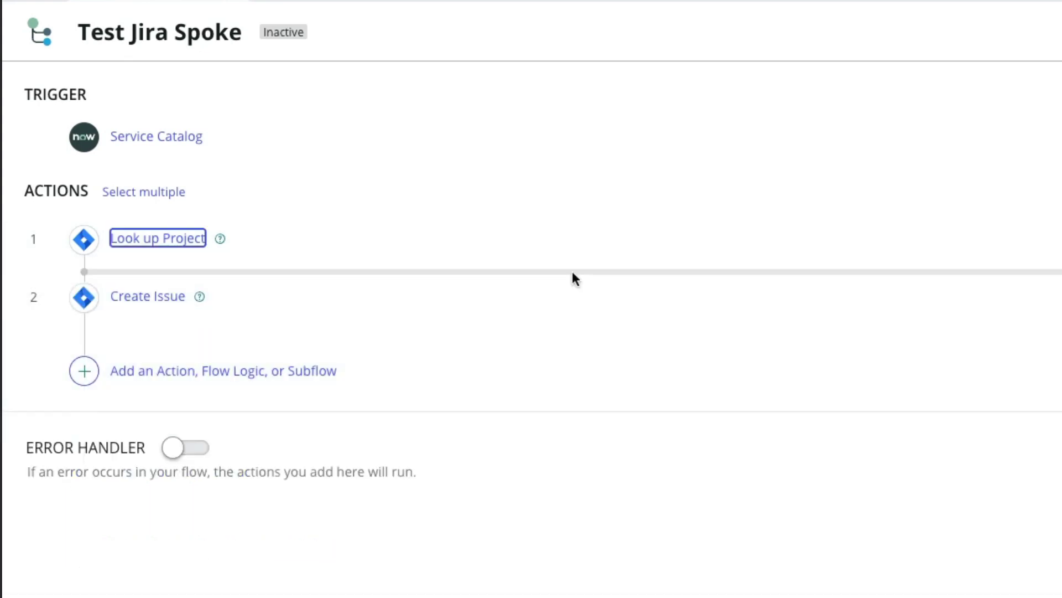
# Expand the flow's Create Issue action and select the Vancouver PDI project as Project Key and Task as Issue Type.
pyautogui.click(566, 290)
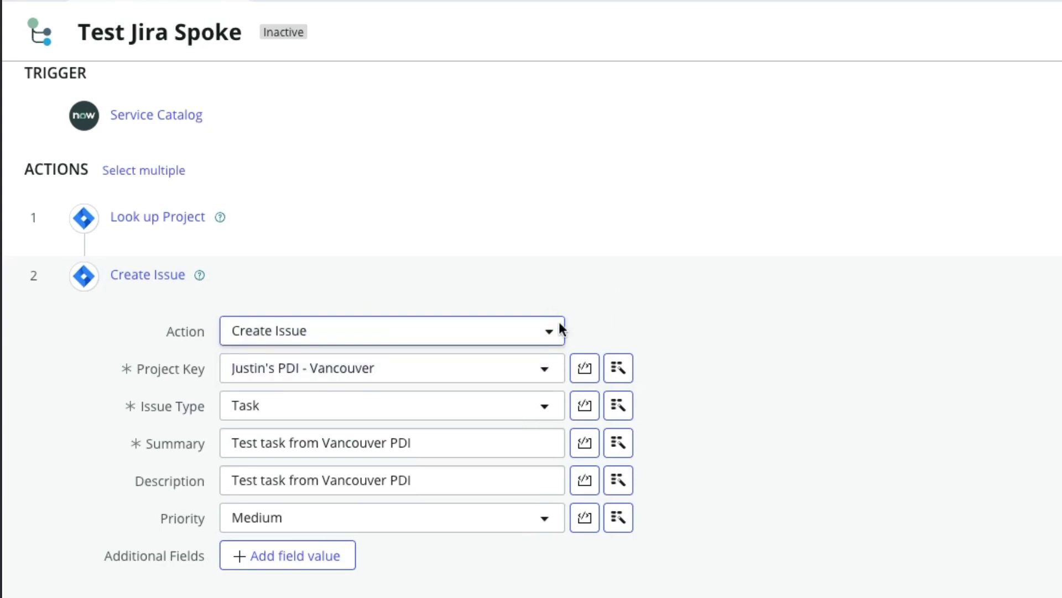
pyautogui.click(498, 366)
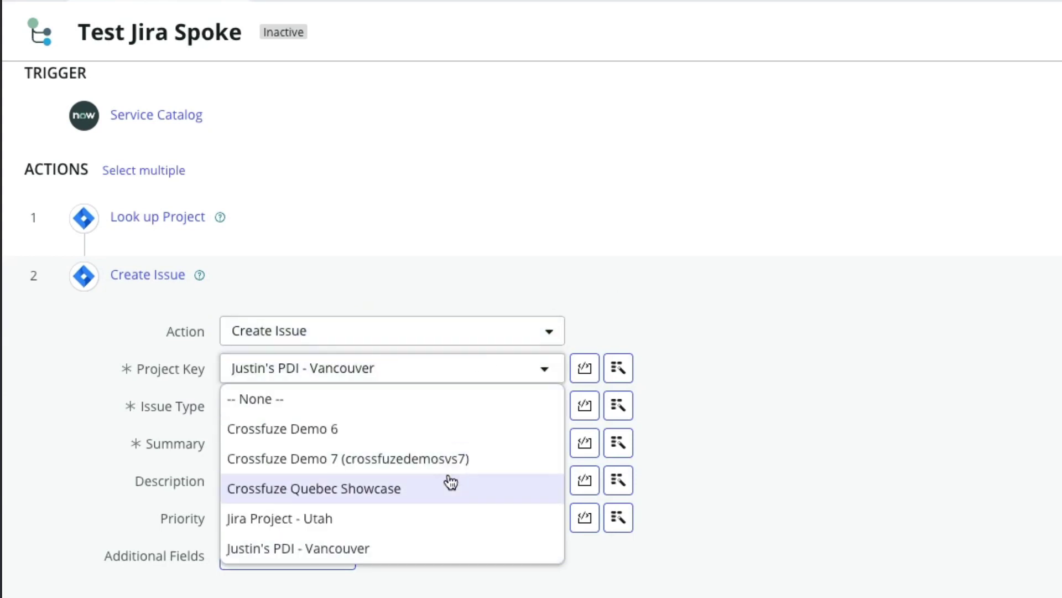
pyautogui.click(442, 556)
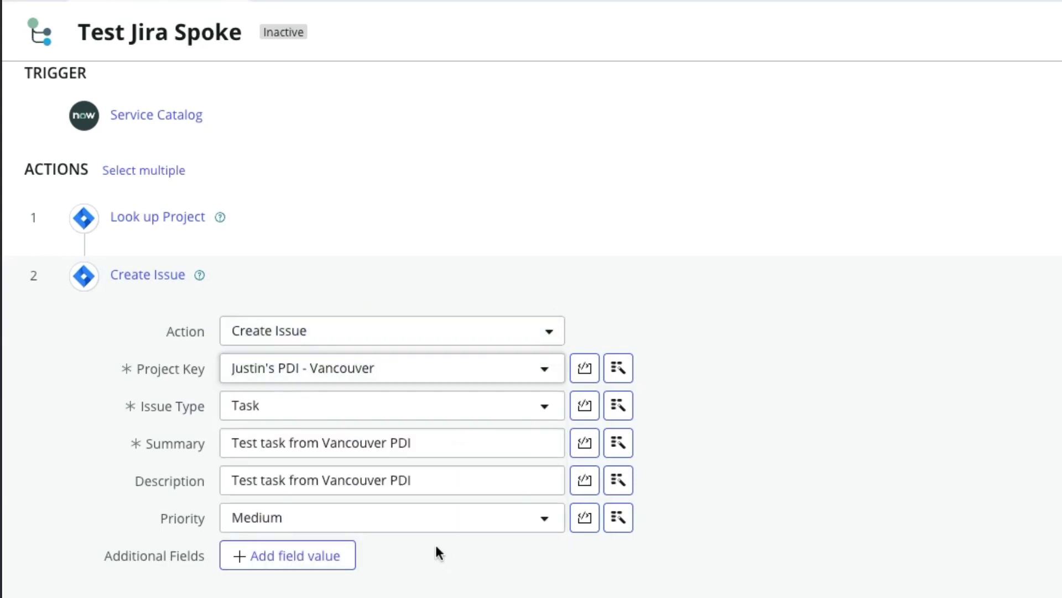
pyautogui.click(415, 413)
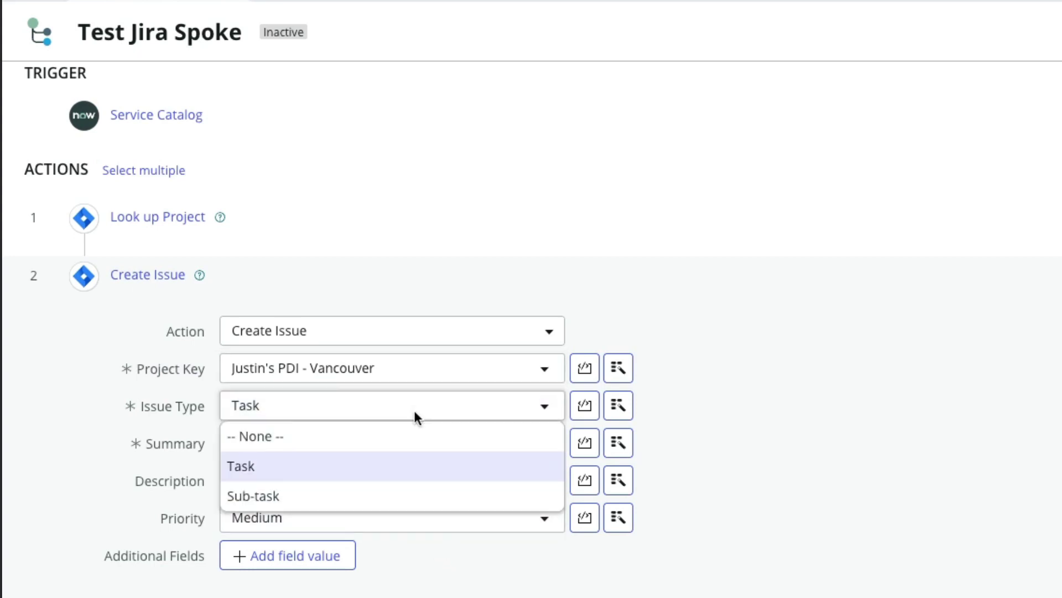
pyautogui.click(422, 474)
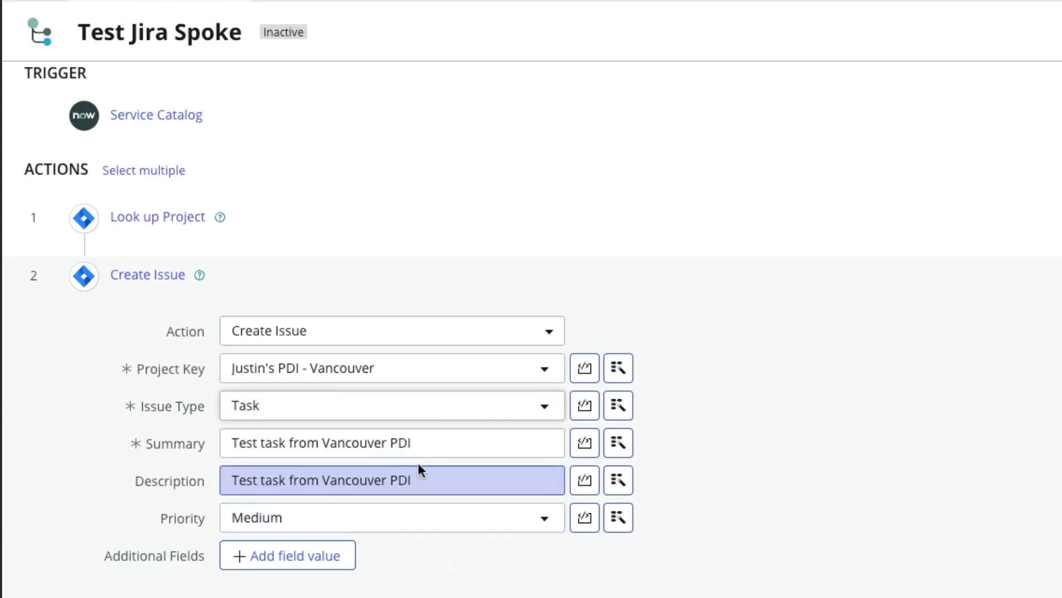
# Set the Create Issue summary to "Test task from Vancouver PDI DEMO FOR YOUTUBE", keep the priority at Medium, and save the flow.
pyautogui.moveTo(459, 433); pyautogui.dragTo(225, 442)
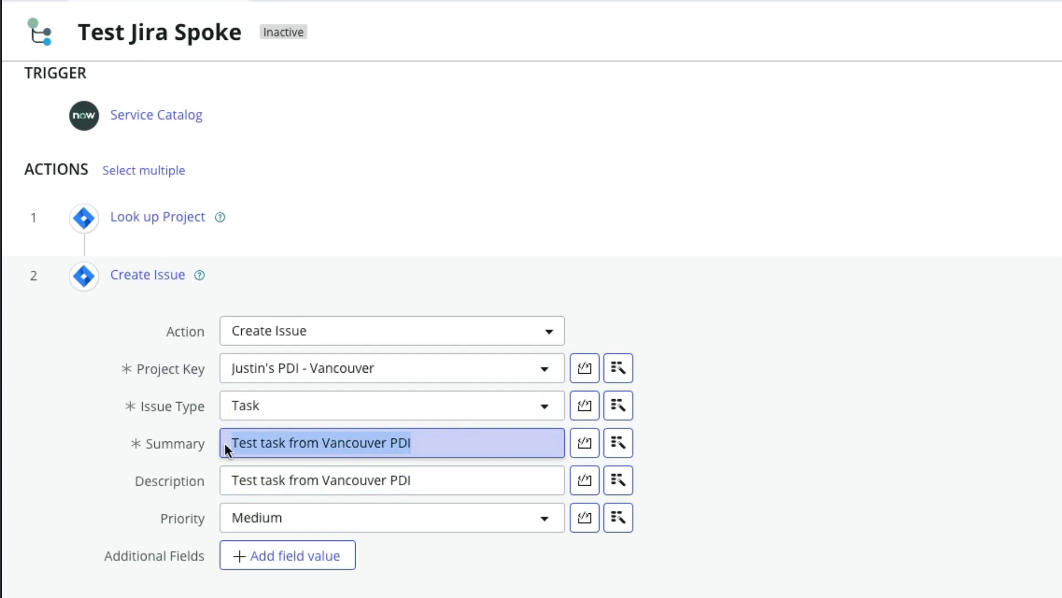
pyautogui.click(432, 442)
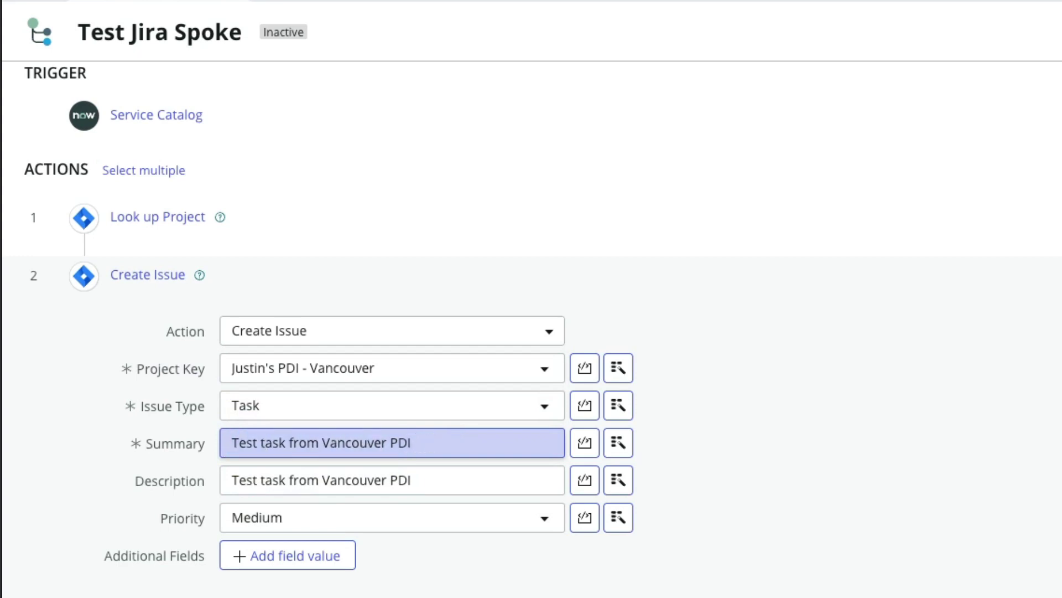
pyautogui.write('DEMO FOR YOUTUBE')
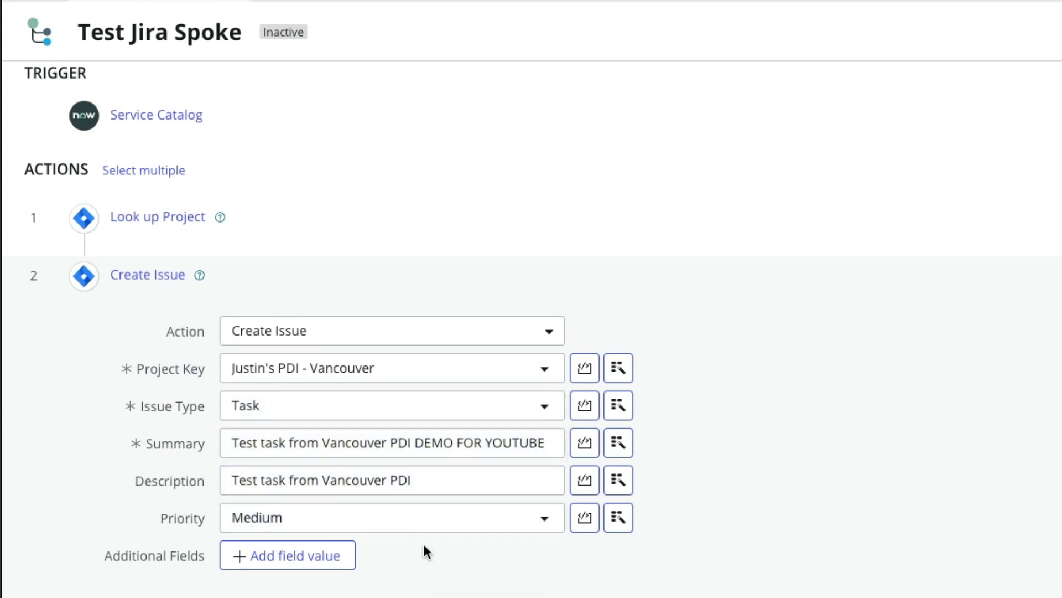
pyautogui.click(422, 522)
pyautogui.click(460, 521)
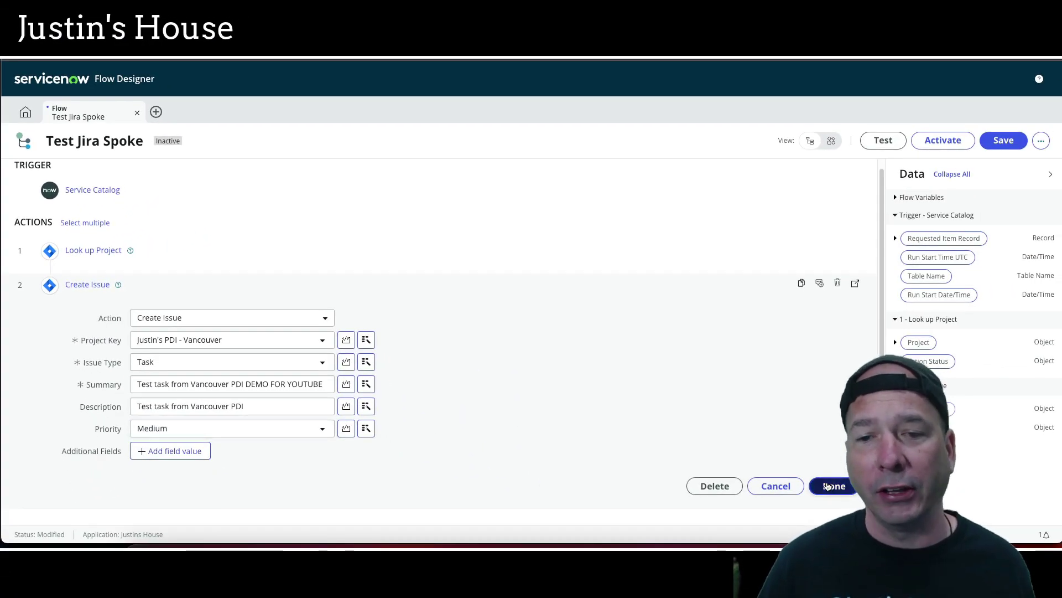
pyautogui.click(831, 483)
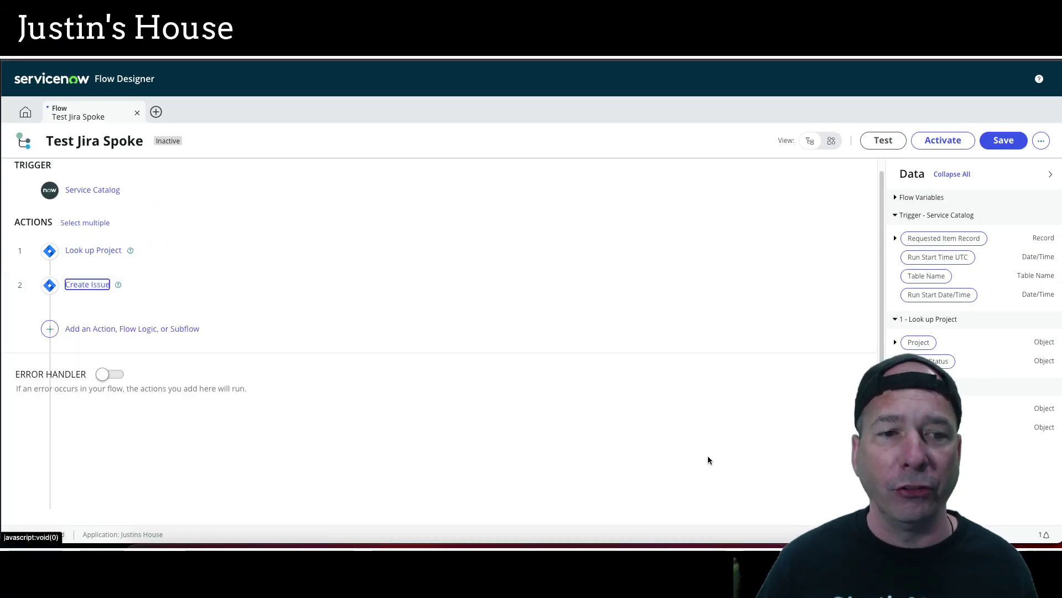
pyautogui.click(999, 140)
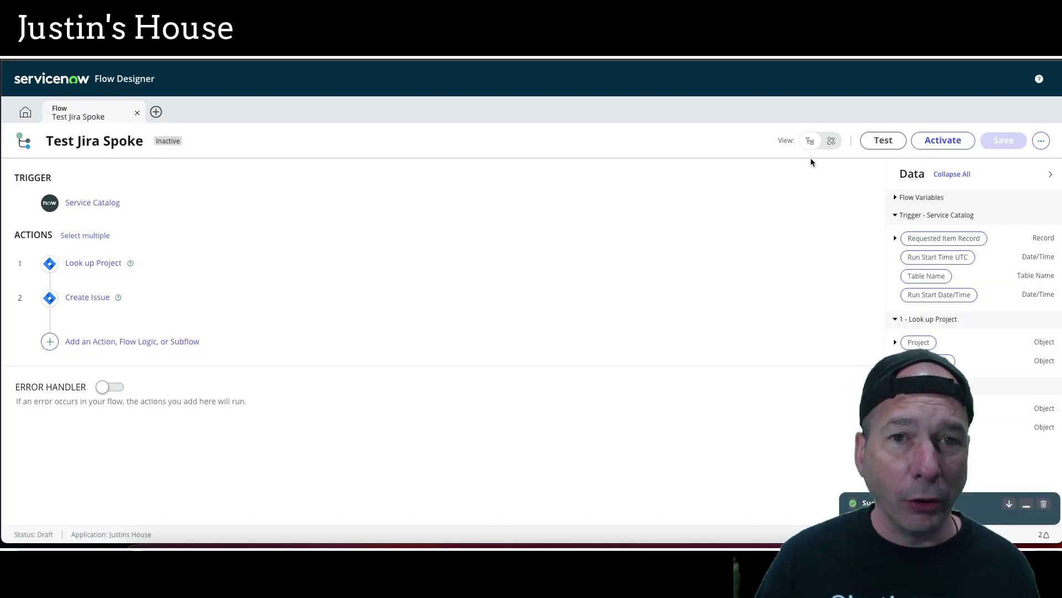
# Run a test of the Test Jira Spoke flow with an existing requested item record and open its execution details.
pyautogui.click(883, 140)
pyautogui.click(501, 174)
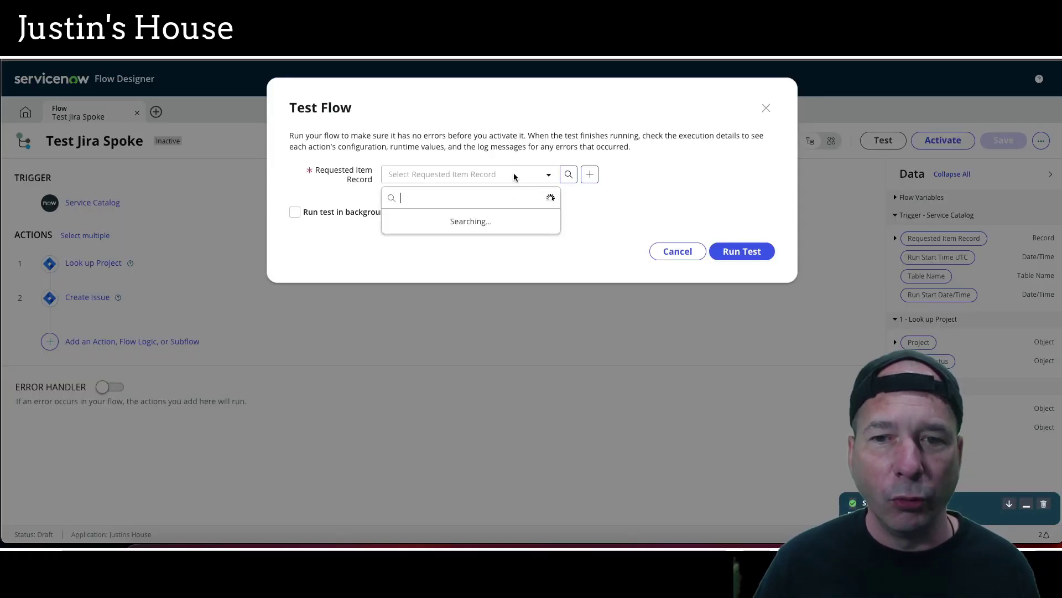
pyautogui.click(470, 219)
pyautogui.click(740, 255)
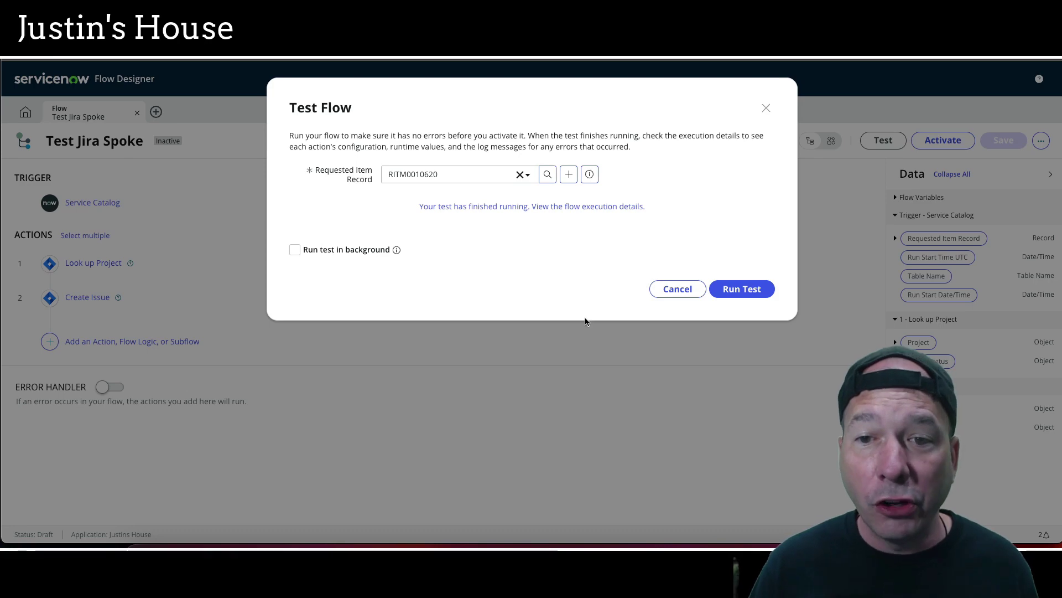
pyautogui.click(529, 206)
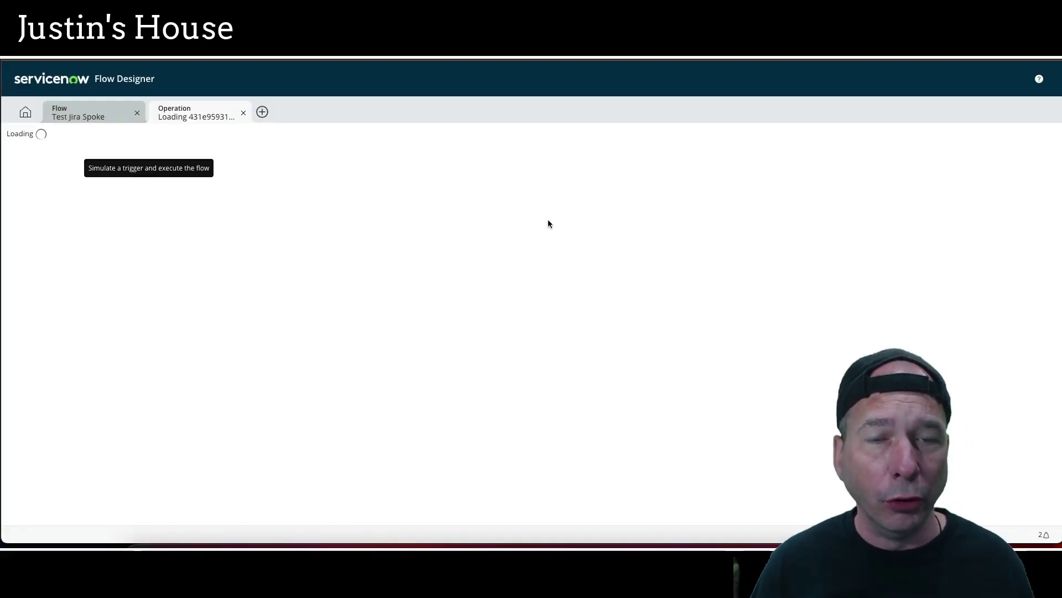
# Expand the Look up Project results, view the full Project output object, and close it.
pyautogui.click(378, 294)
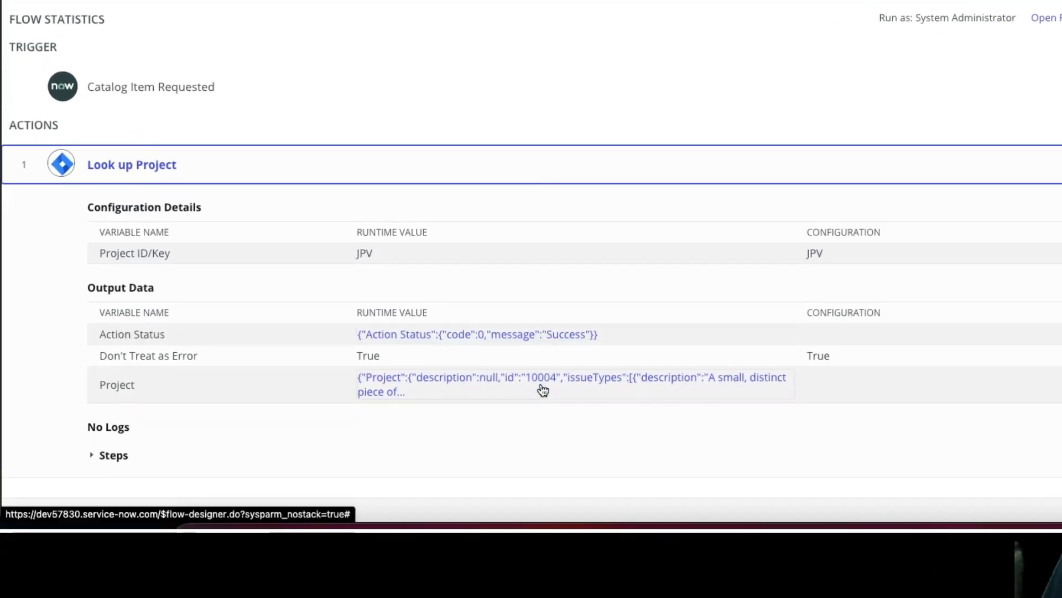
pyautogui.click(542, 387)
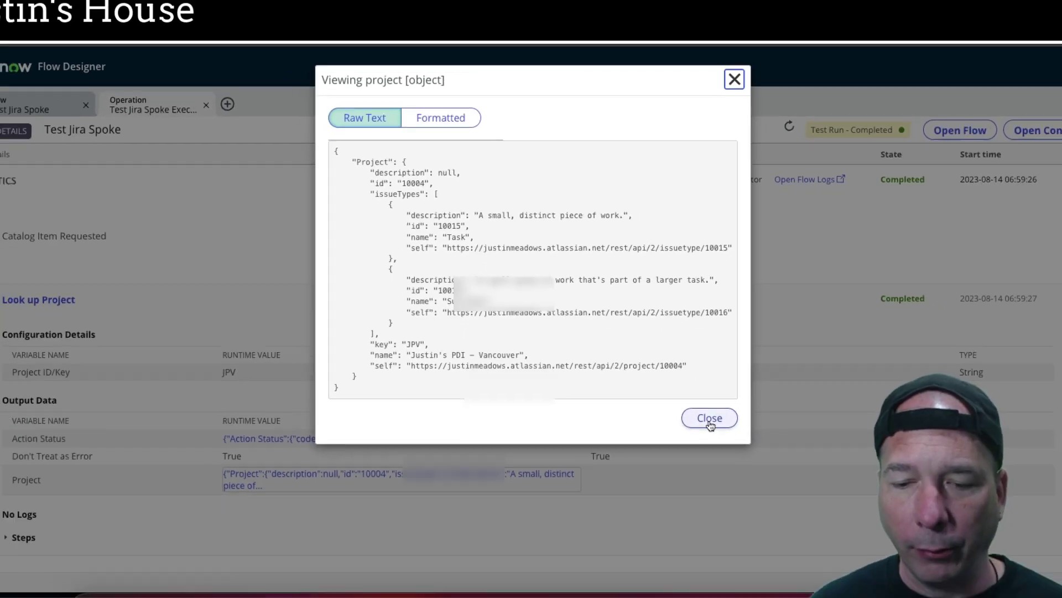
pyautogui.click(808, 548)
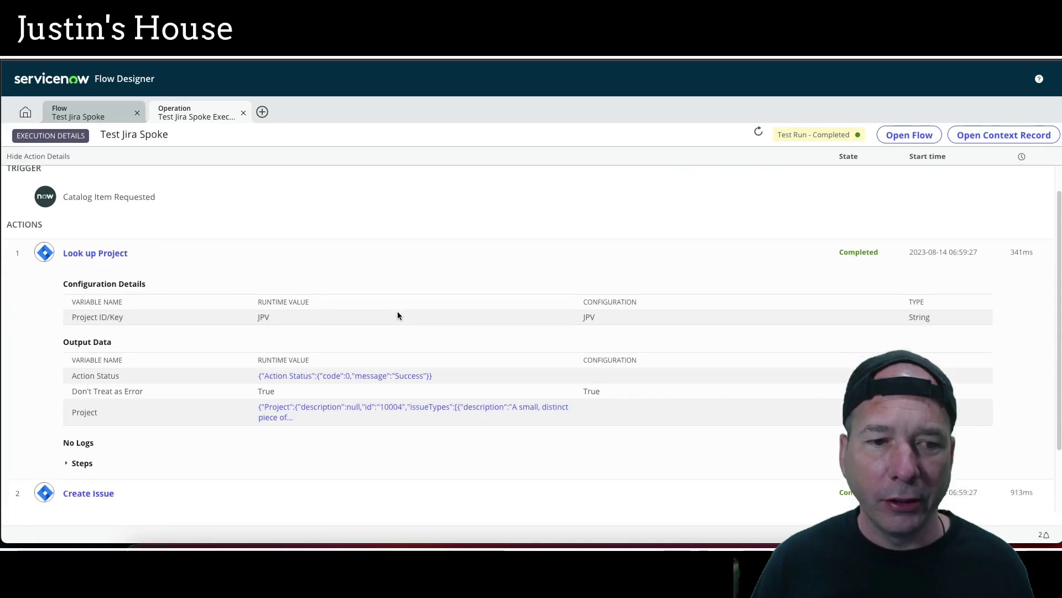
# Expand the Create Issue results, view the full Issue output object, and close it.
pyautogui.scroll(-1, 231, 380)
pyautogui.click(227, 417)
pyautogui.scroll(-5, 278, 288)
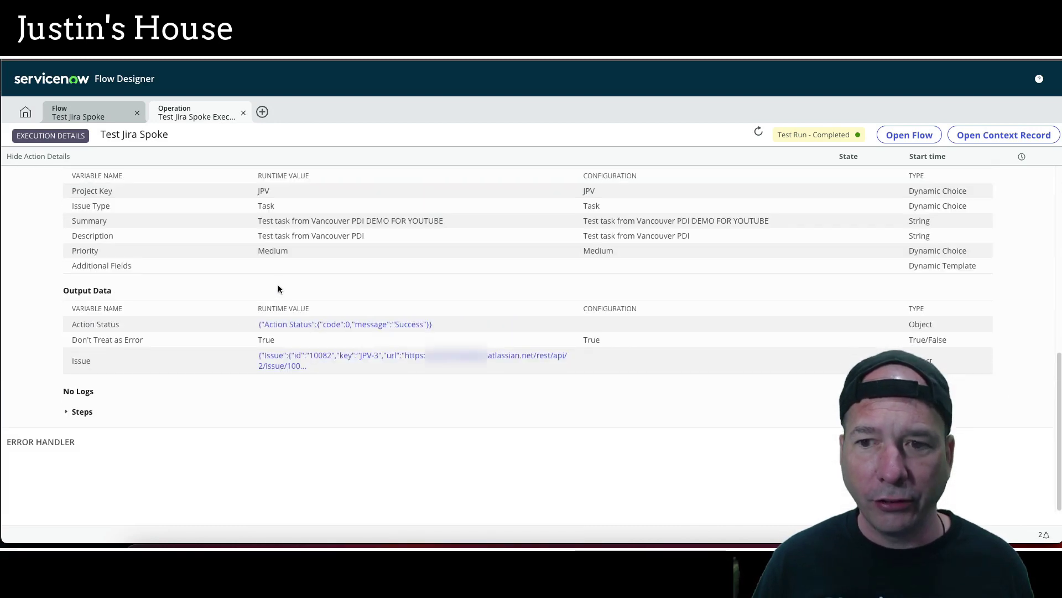
pyautogui.click(490, 357)
pyautogui.click(664, 235)
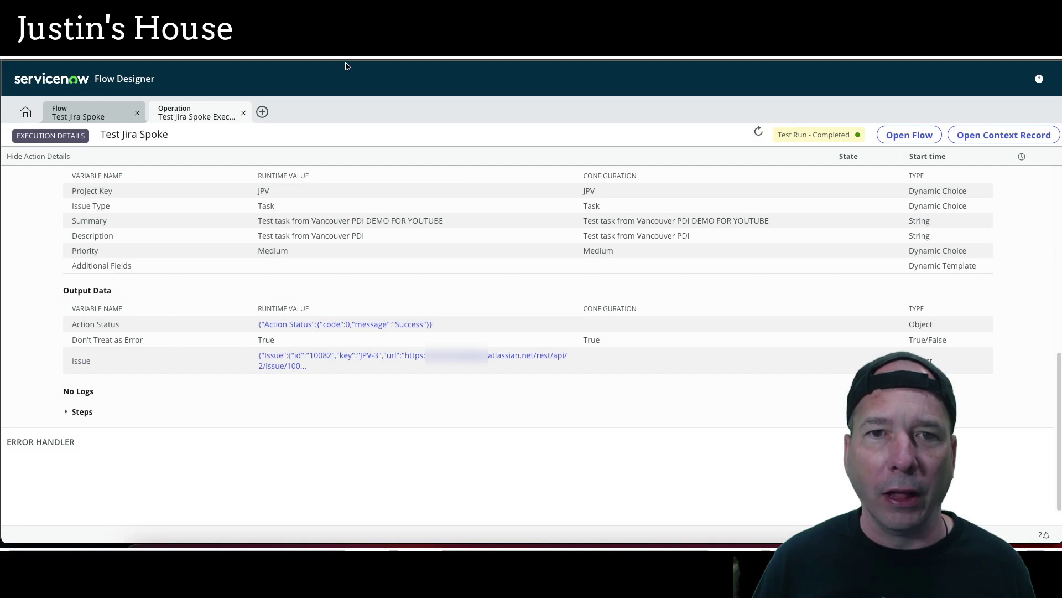
# Switch to the browser profile that has Jira open and look for the new task in the project board's To Do column.
pyautogui.click(243, 58)
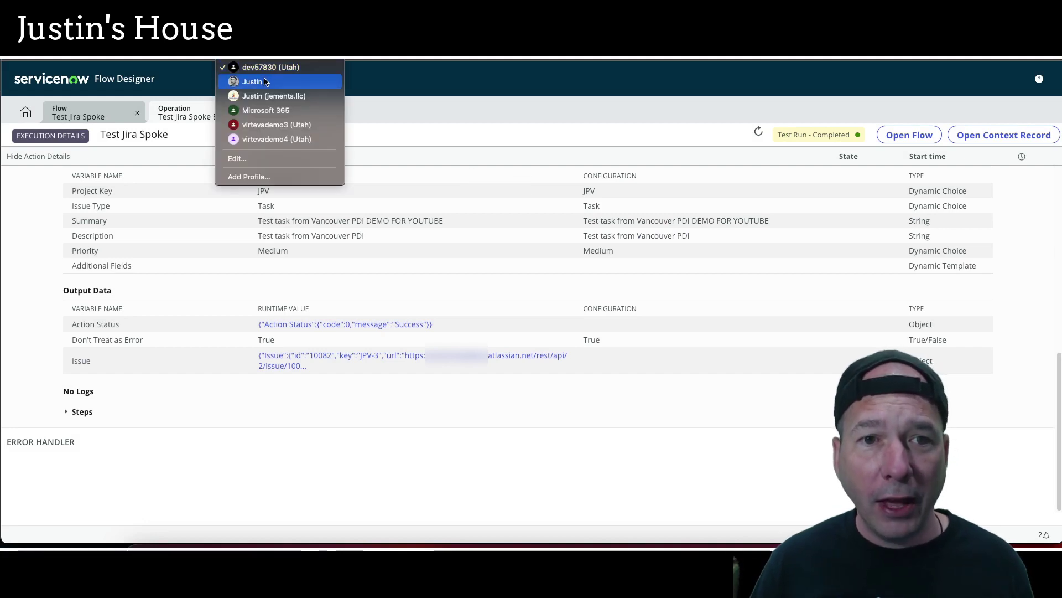
pyautogui.click(265, 82)
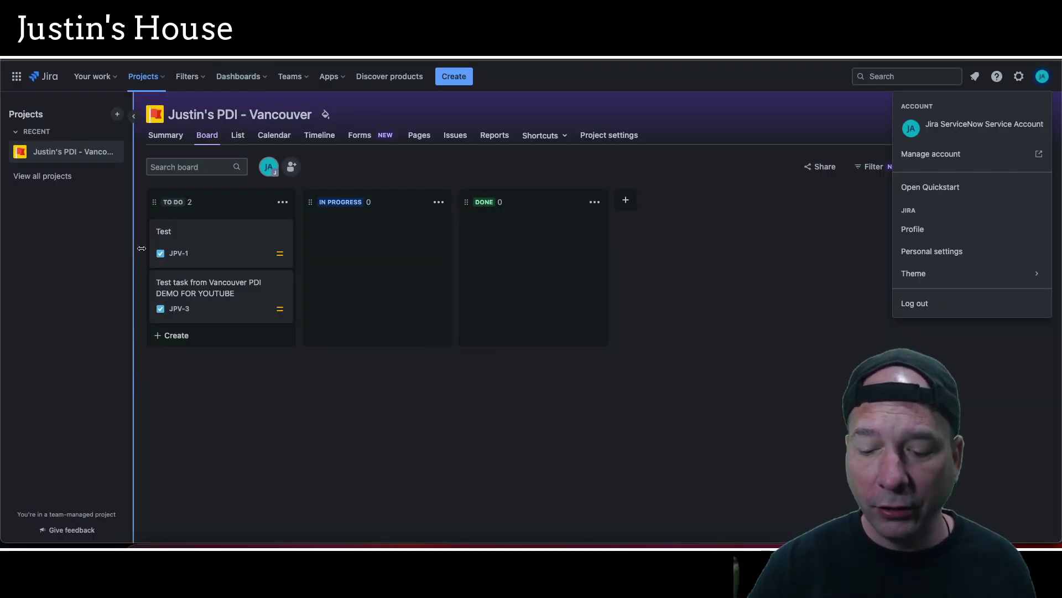
pyautogui.moveTo(142, 269); pyautogui.dragTo(282, 324)
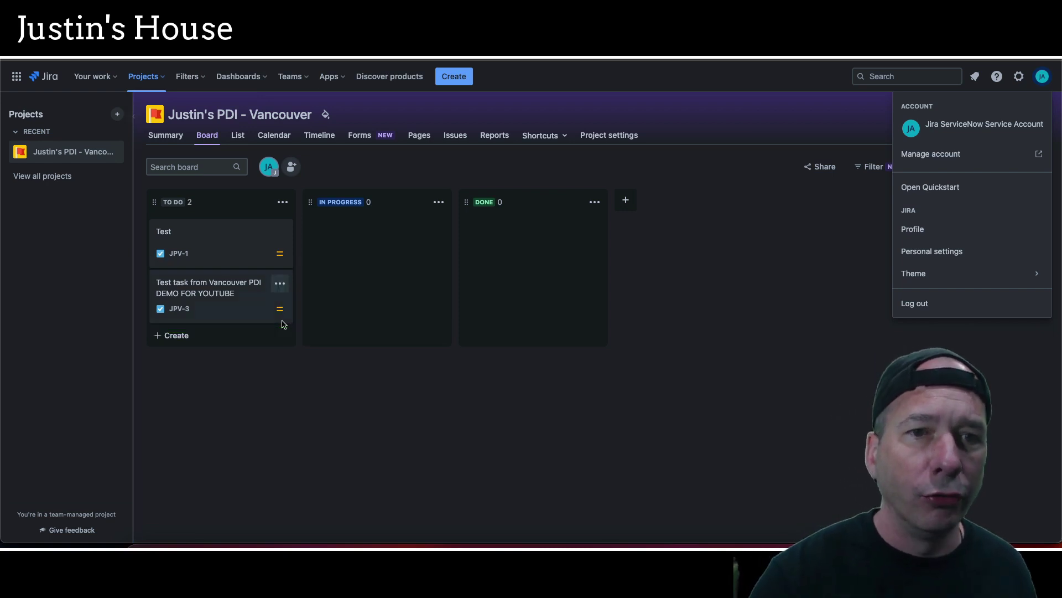
# Open the "Test task from Vancouver PDI DEMO FOR YOUTUBE" issue from the board and highlight its description text.
pyautogui.click(227, 292)
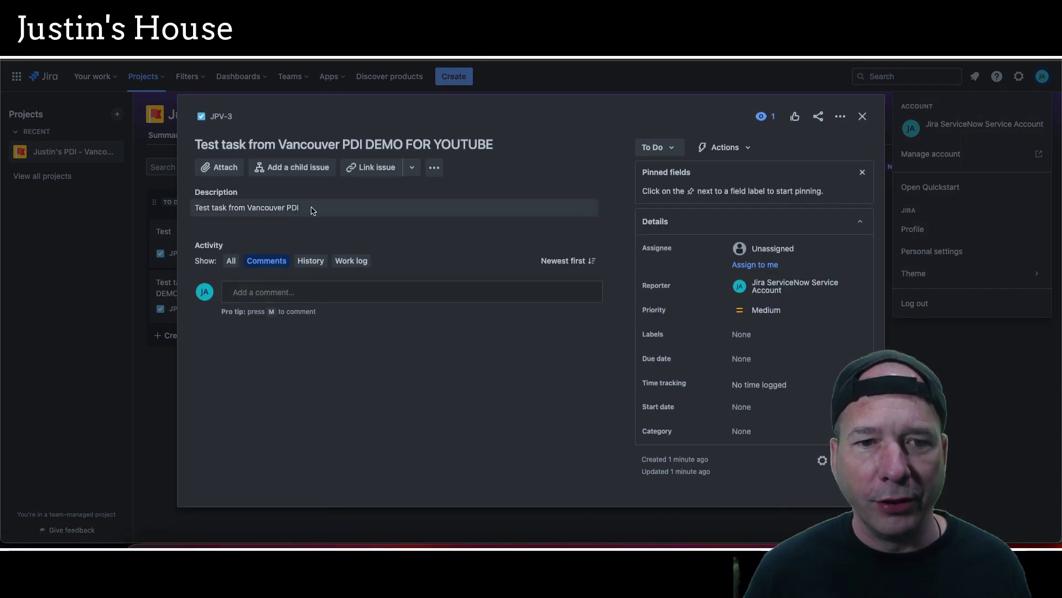
pyautogui.moveTo(311, 211); pyautogui.dragTo(200, 211)
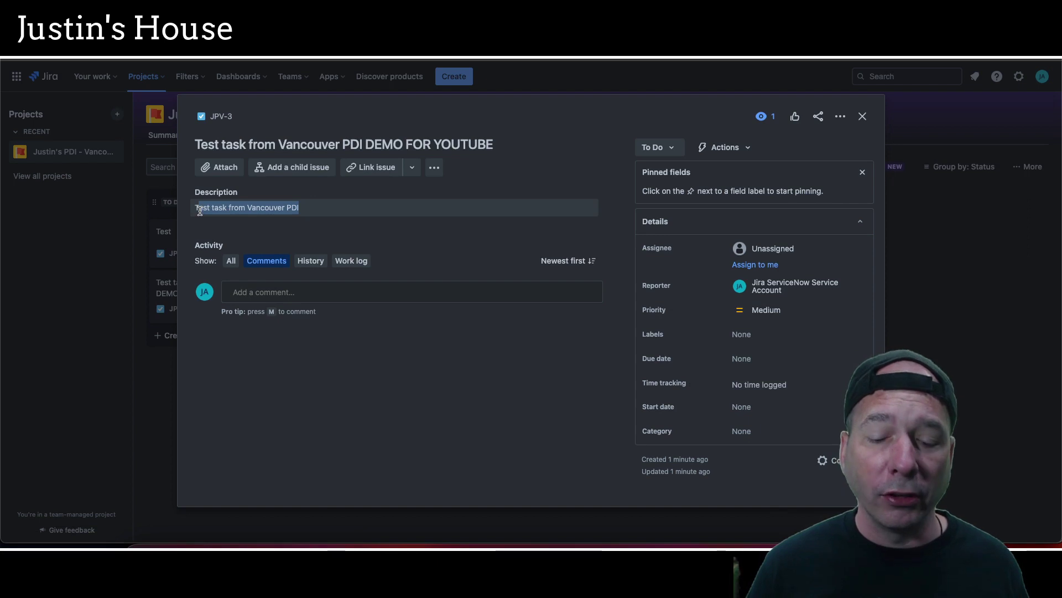
pyautogui.moveTo(200, 211); pyautogui.dragTo(195, 209)
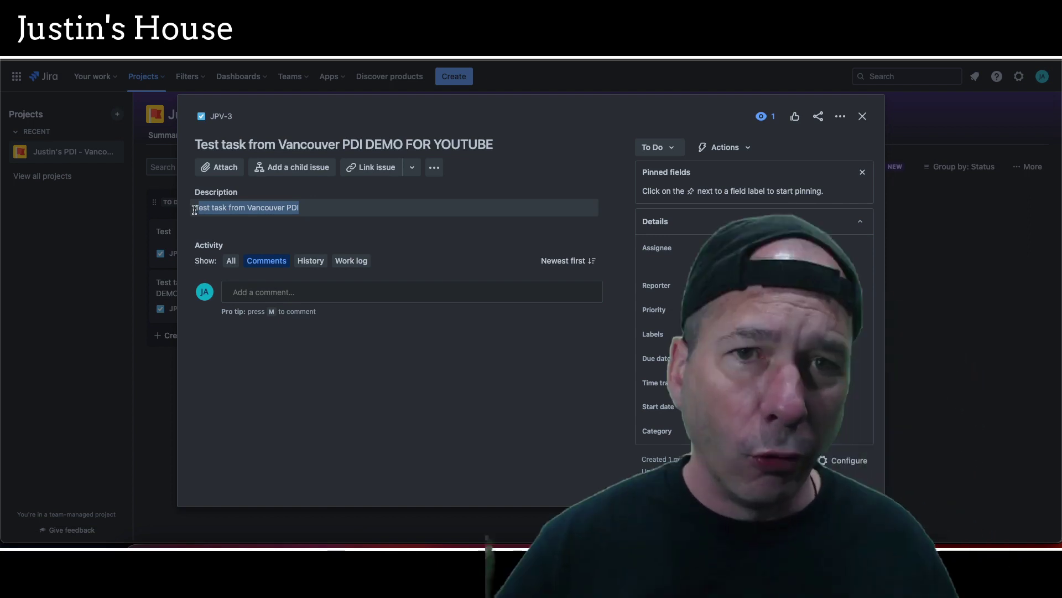